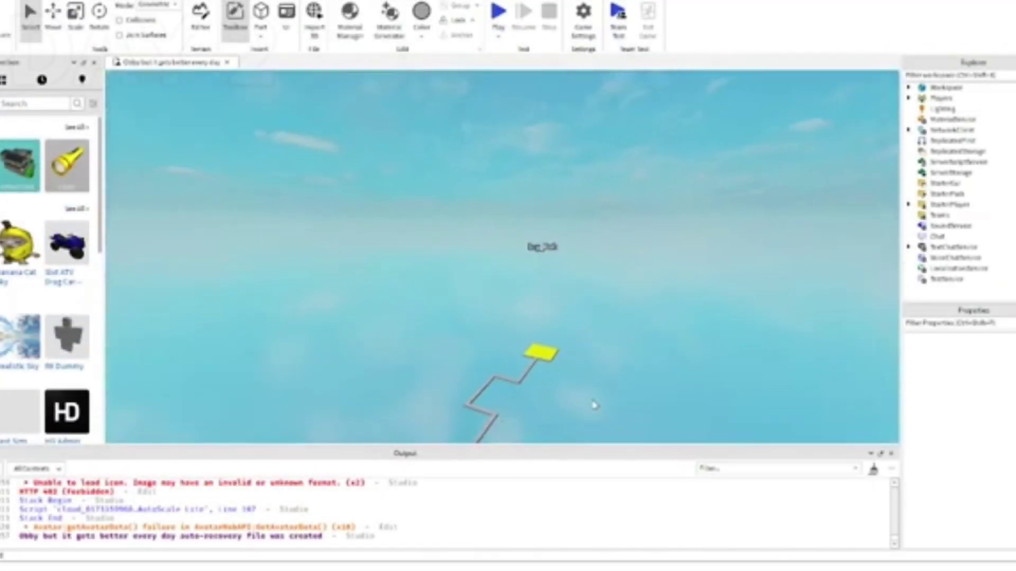
- Colour the Stage 1 gates green and the Stage 2 zigzag path with its end platforms orange
key("w")
right_click_drag(554, 290, 559, 305)
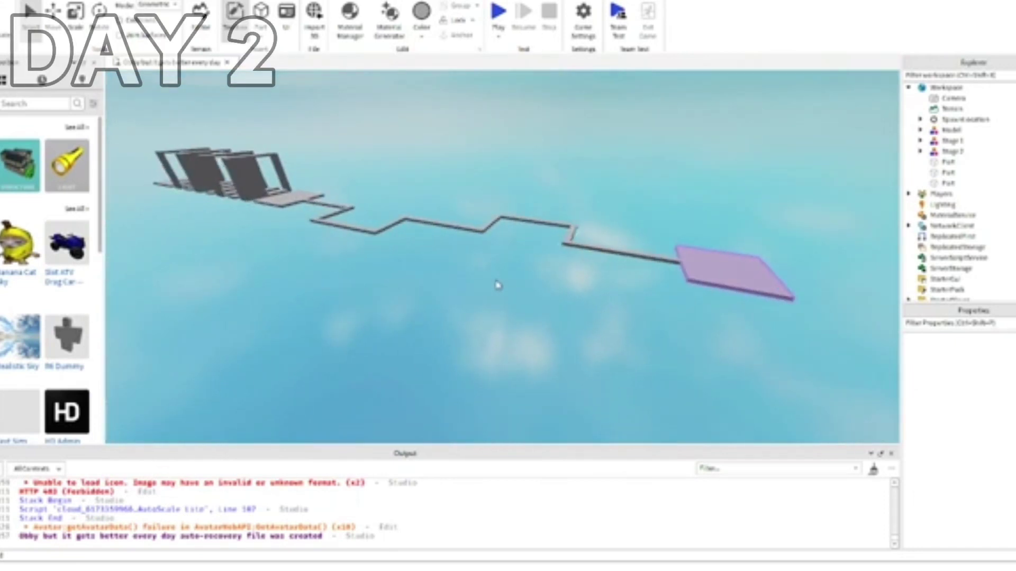
key("a")
right_click_drag(514, 301, 649, 358)
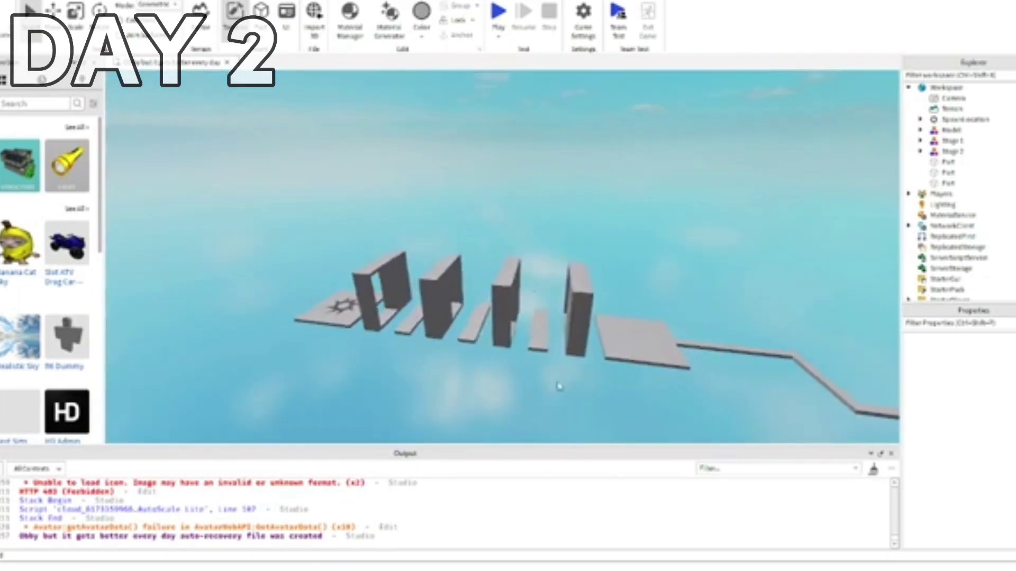
scroll(510, 425, "up", 5)
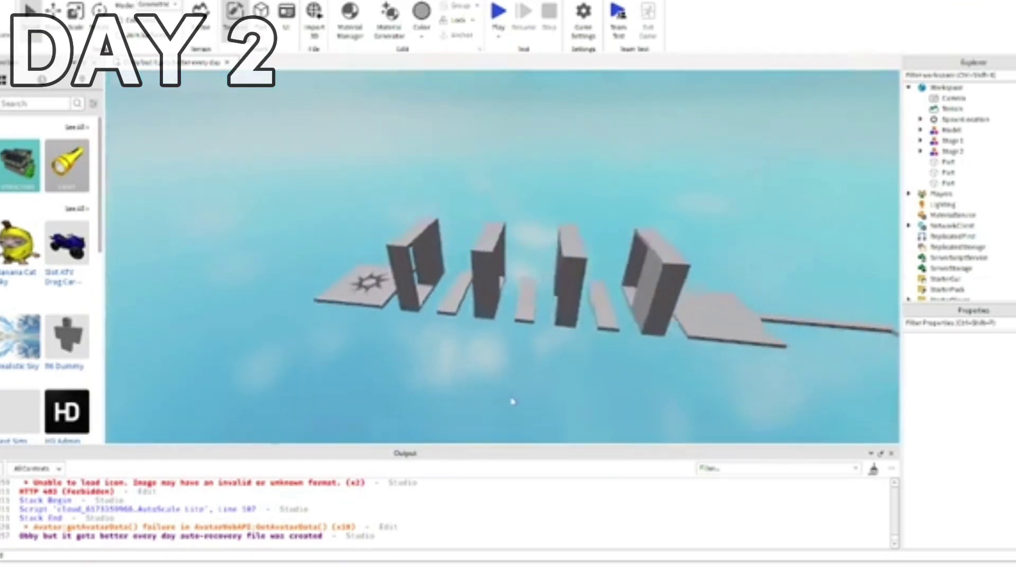
left_click(503, 224)
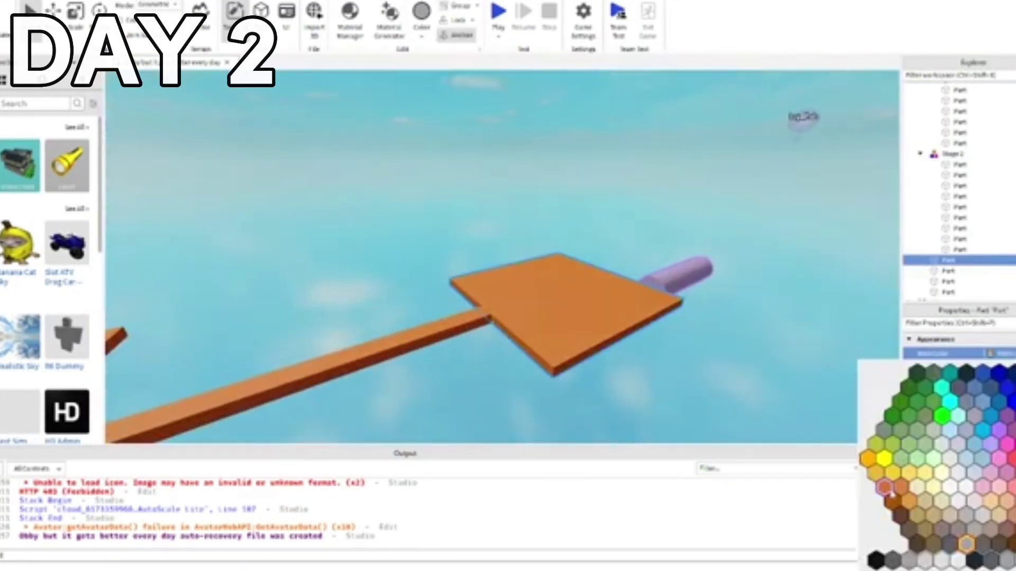
right_click_drag(756, 362, 741, 348)
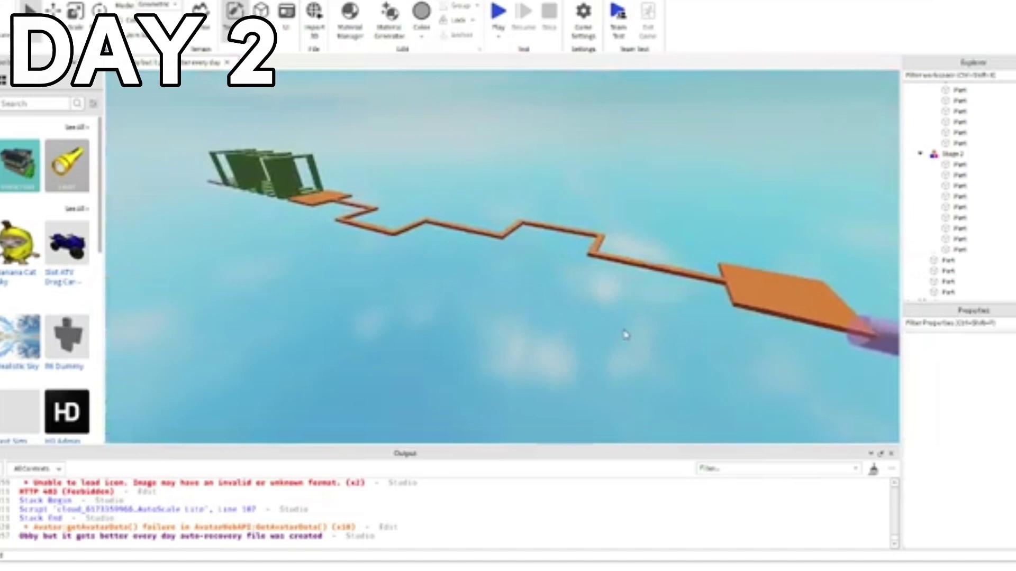
- Review the green gates and the orange zigzag path from the spawn end of the course
right_click_drag(626, 334, 591, 313)
key("w")
scroll(591, 313, "down", 5)
right_click_drag(659, 303, 718, 369)
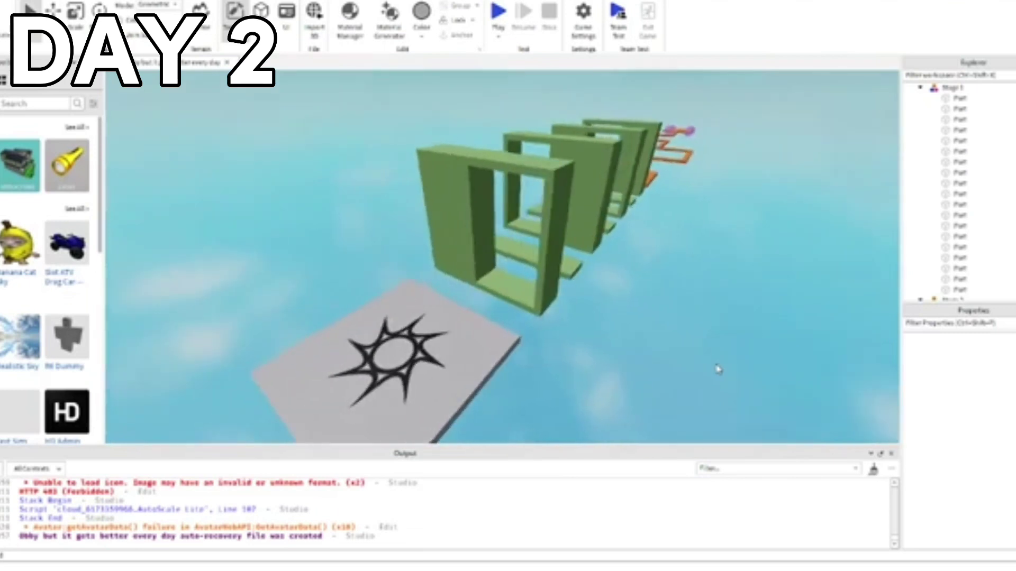
scroll(719, 368, "up", 5)
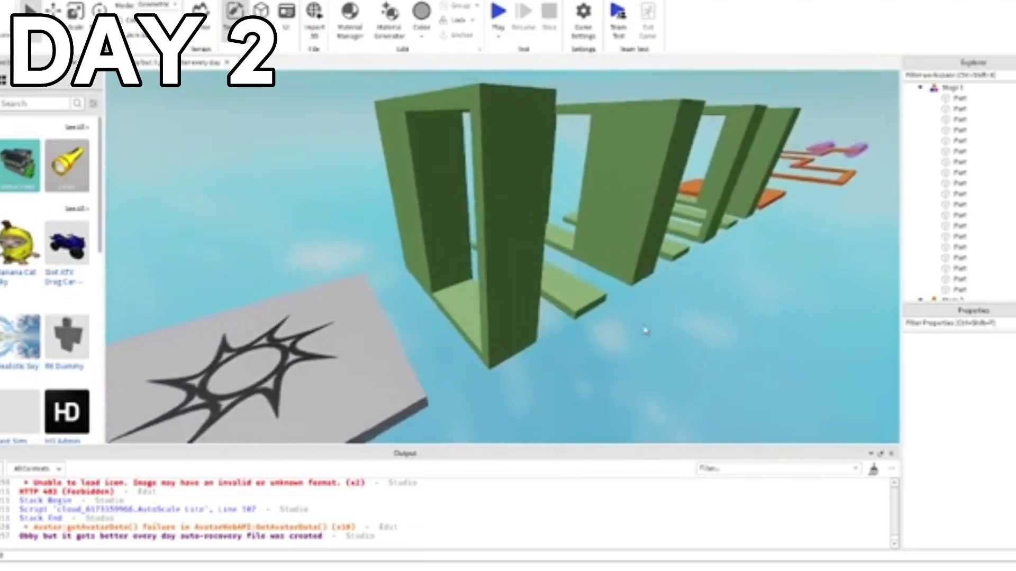
left_click(523, 227)
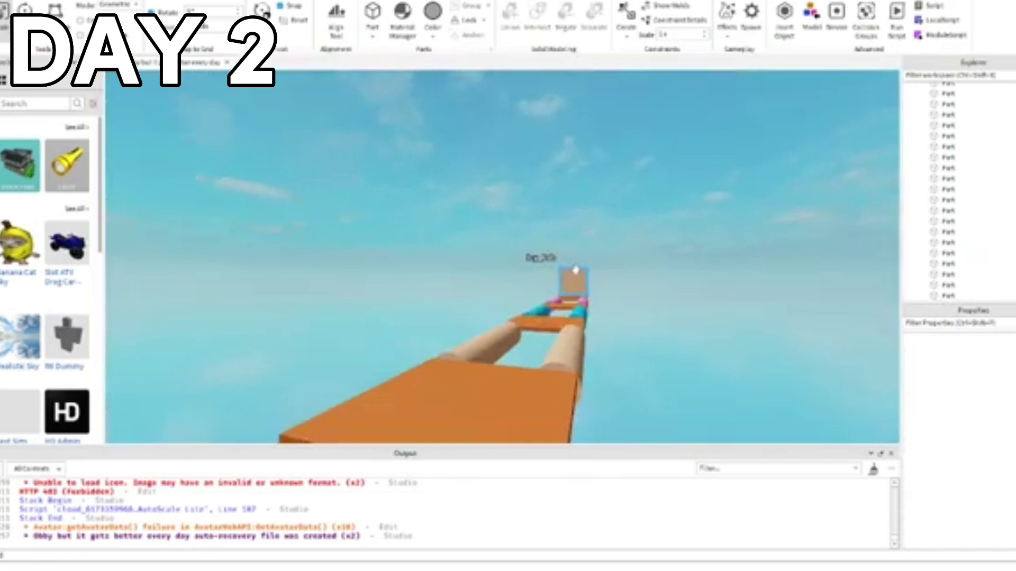
- Examine the wall and the large block on the platforms beyond the cylinder bridges
key("w")
key("d")
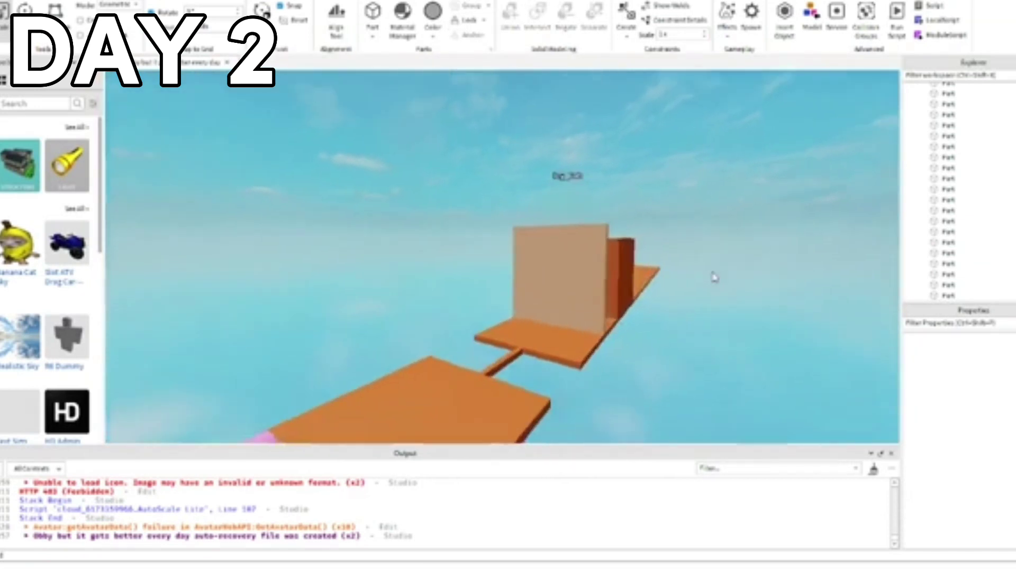
right_click_drag(714, 277, 570, 372)
key("d")
key("w")
key("a")
key("s")
key("d")
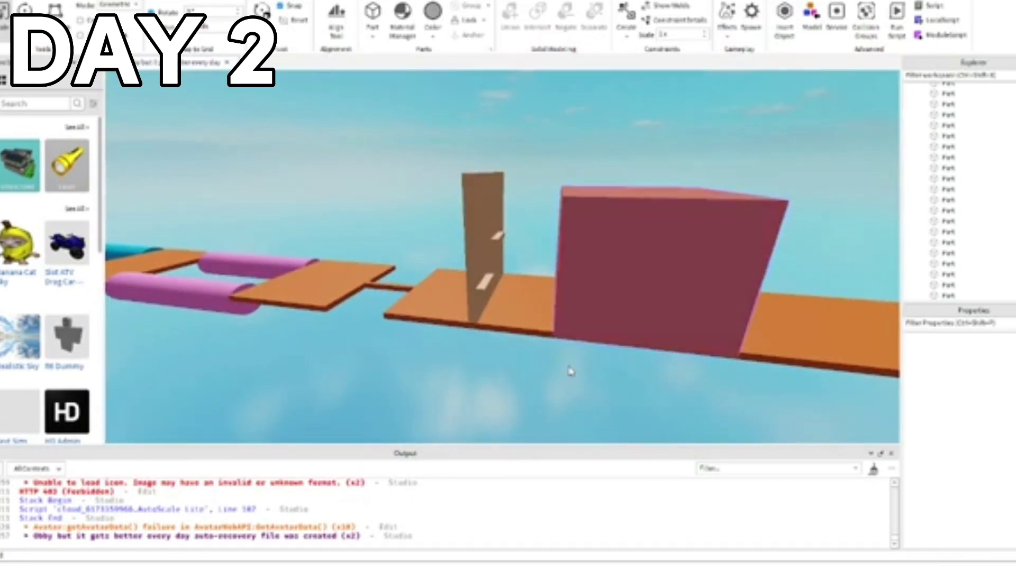
- Examine the open box and the ledges on the wall at the far end of the course
key("d")
right_click_drag(570, 372, 570, 372)
key("s")
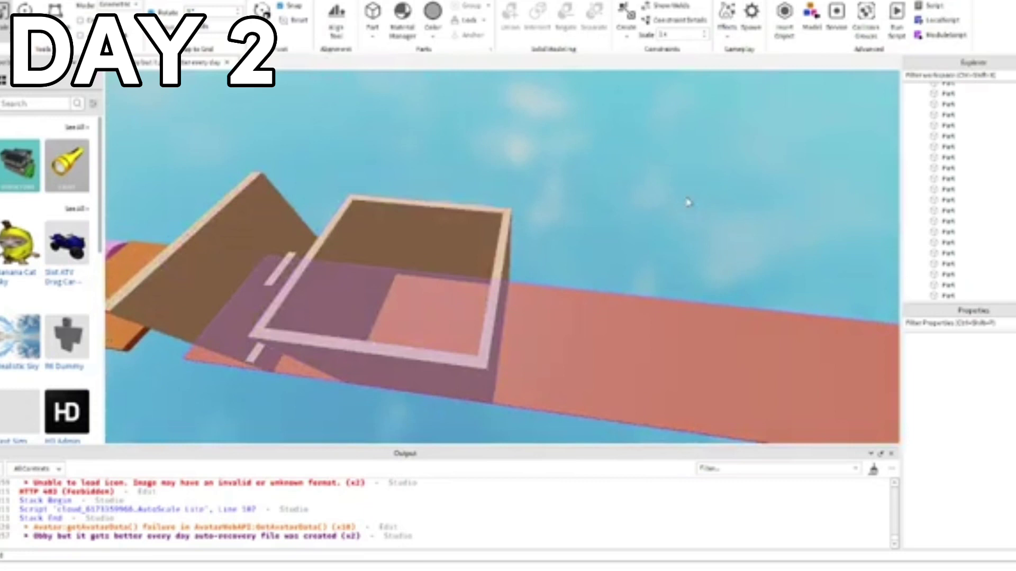
key("s")
key("a")
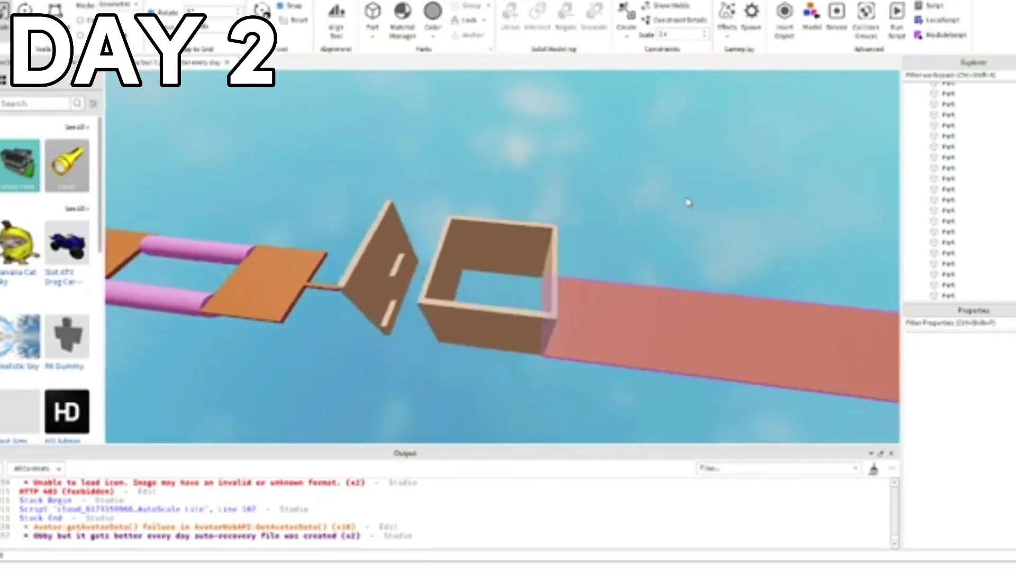
key("a")
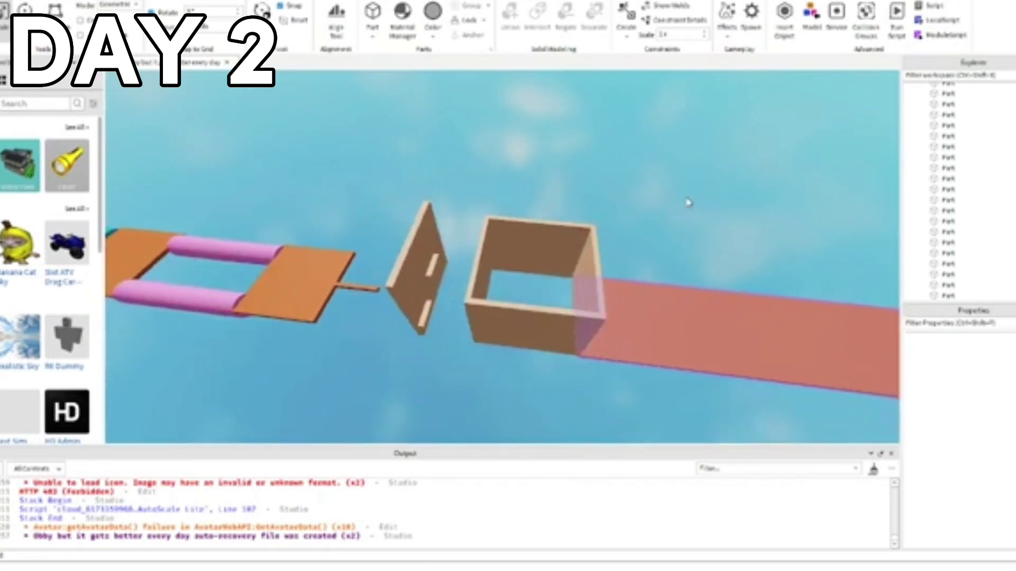
right_click_drag(720, 266, 719, 266)
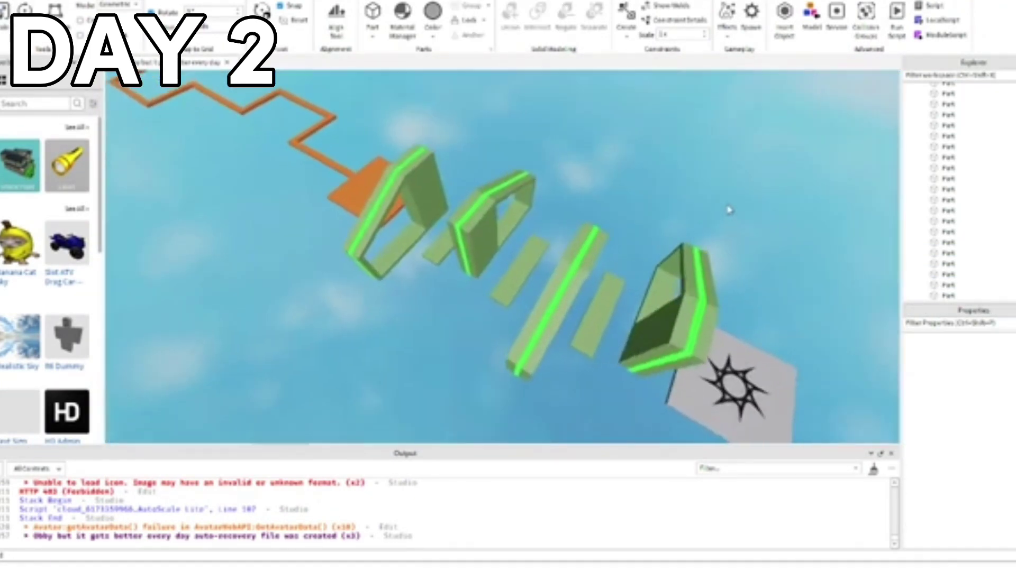
- Fly along the course from the gates and inspect the flapped box with the glowing yellow floor
key("w")
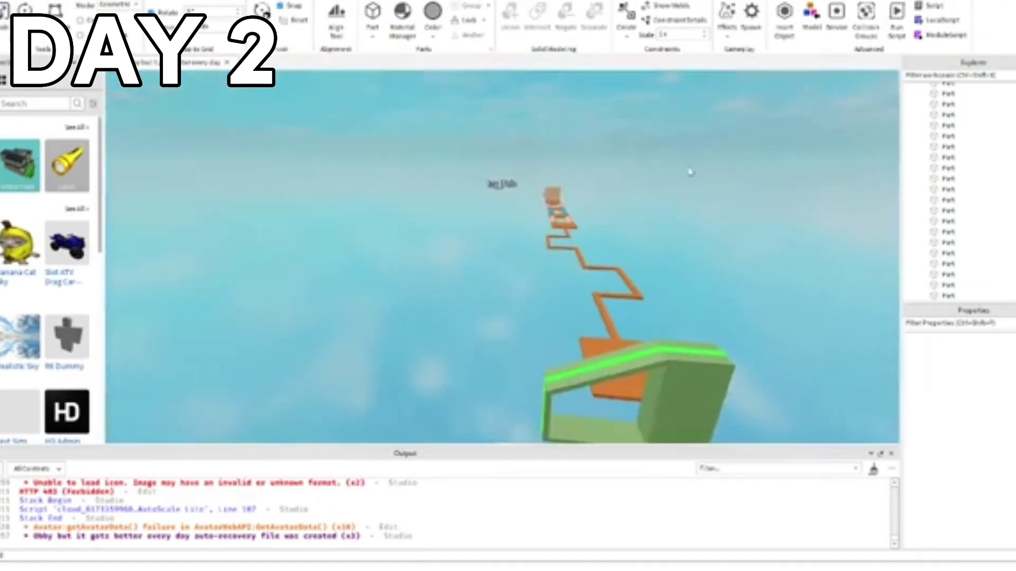
right_click_drag(689, 172, 508, 210)
key("w")
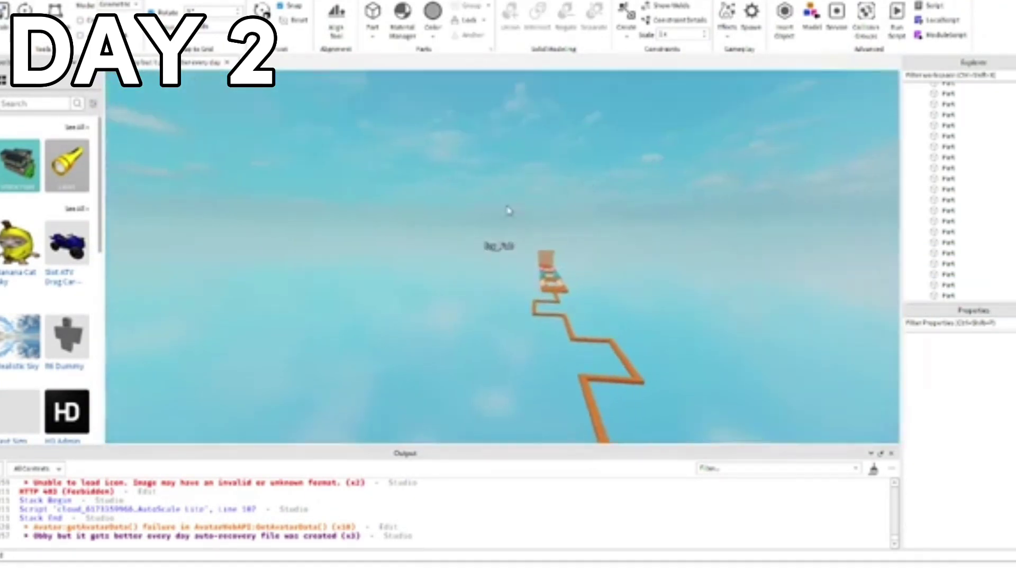
key("w")
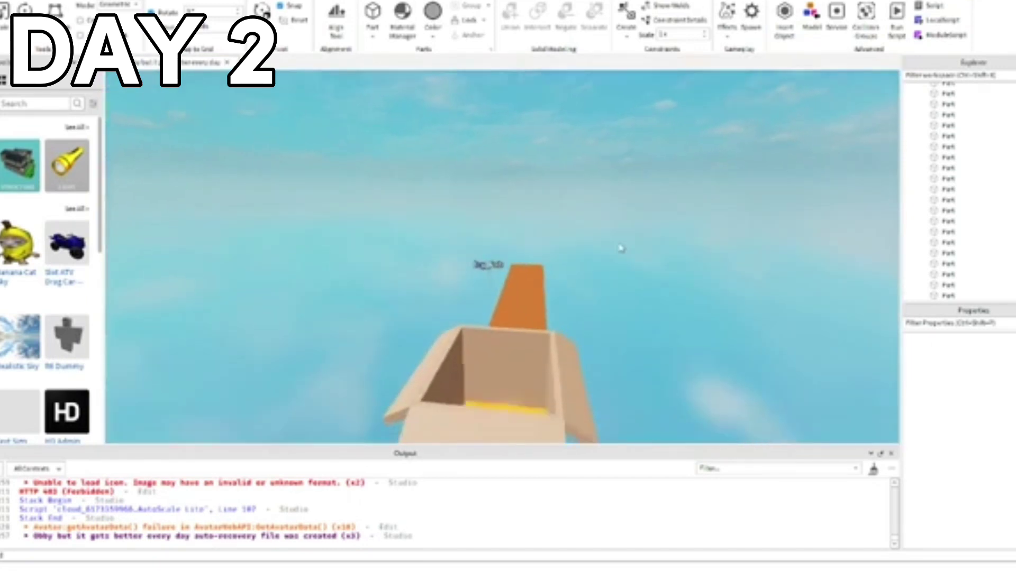
right_click_drag(656, 307, 656, 307)
key("a")
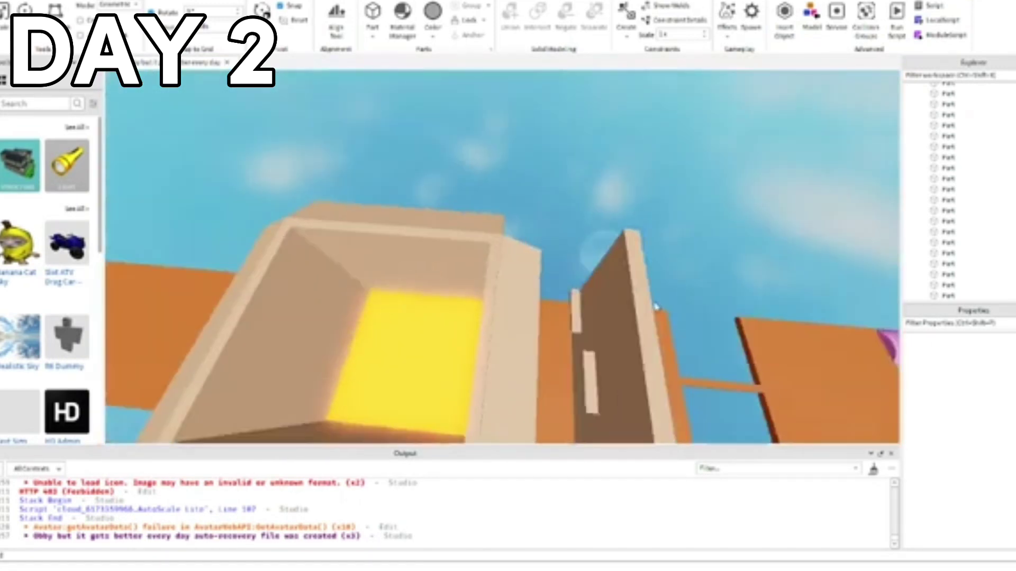
key("s")
right_click_drag(661, 210, 660, 210)
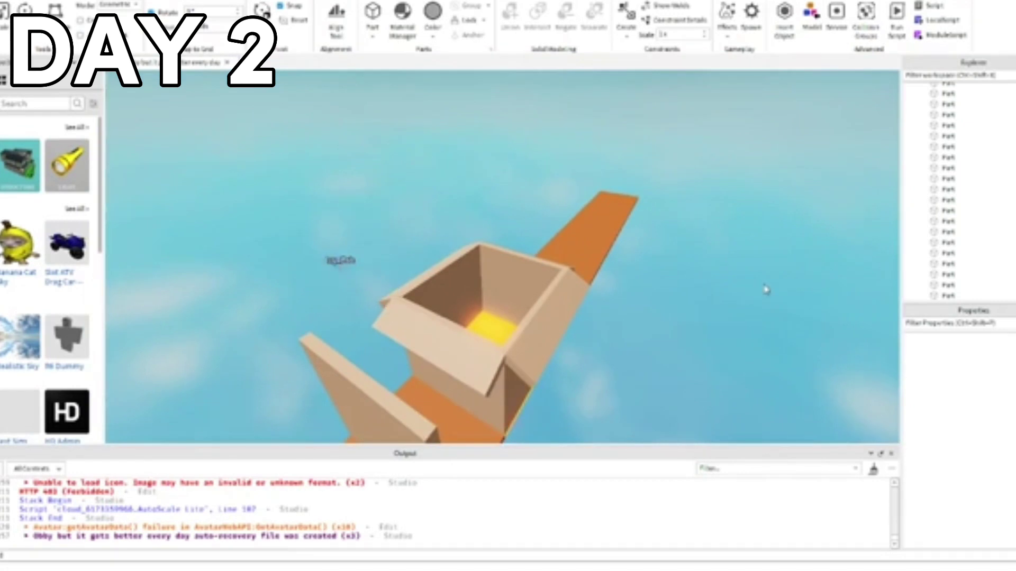
key("a")
right_click_drag(766, 289, 728, 274)
- Inspect the green gates and the beam joining them up close
scroll(662, 380, "up", 5)
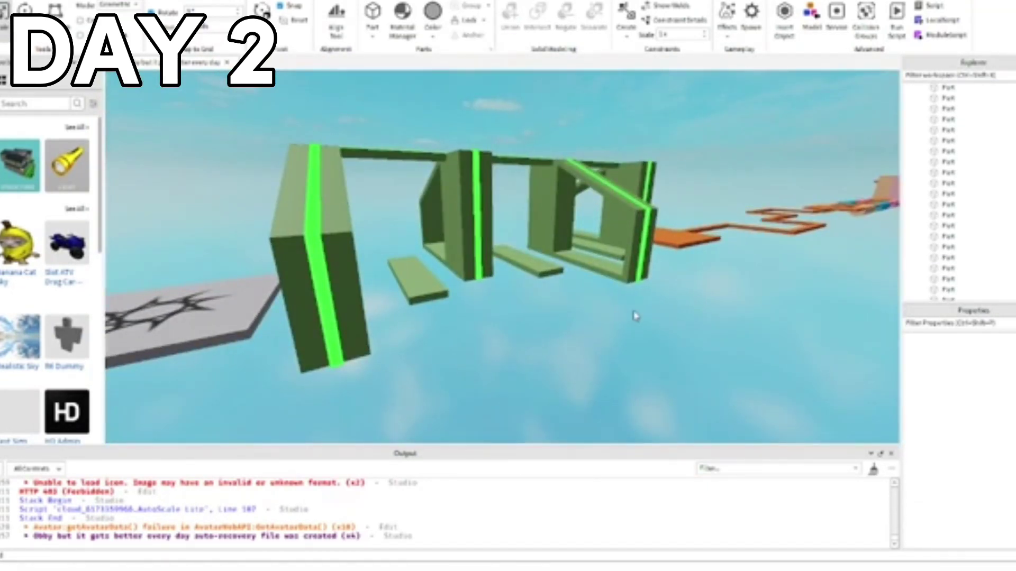
scroll(635, 316, "up", 10)
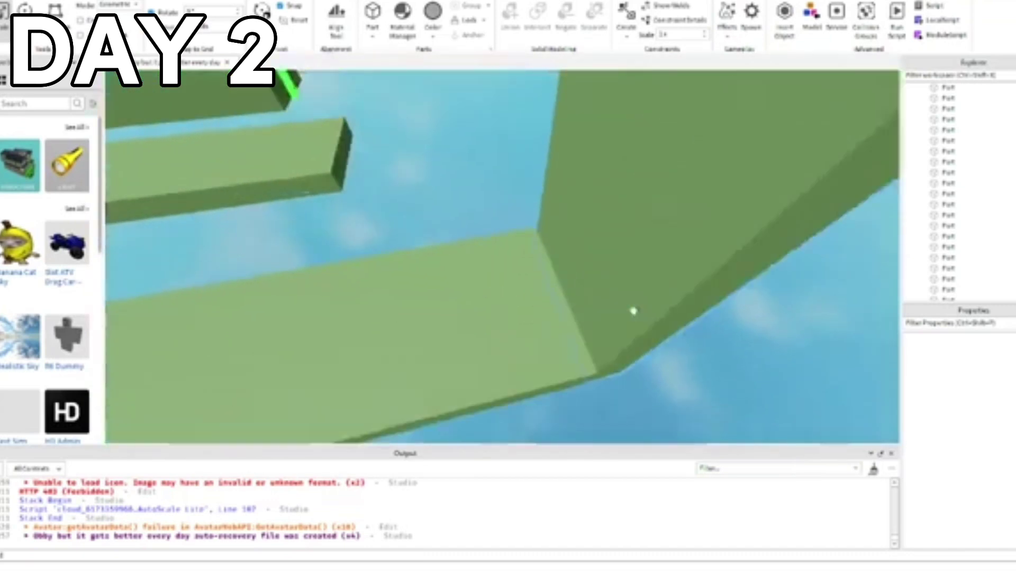
right_click_drag(633, 311, 651, 259)
key("w")
scroll(651, 259, "down", 4)
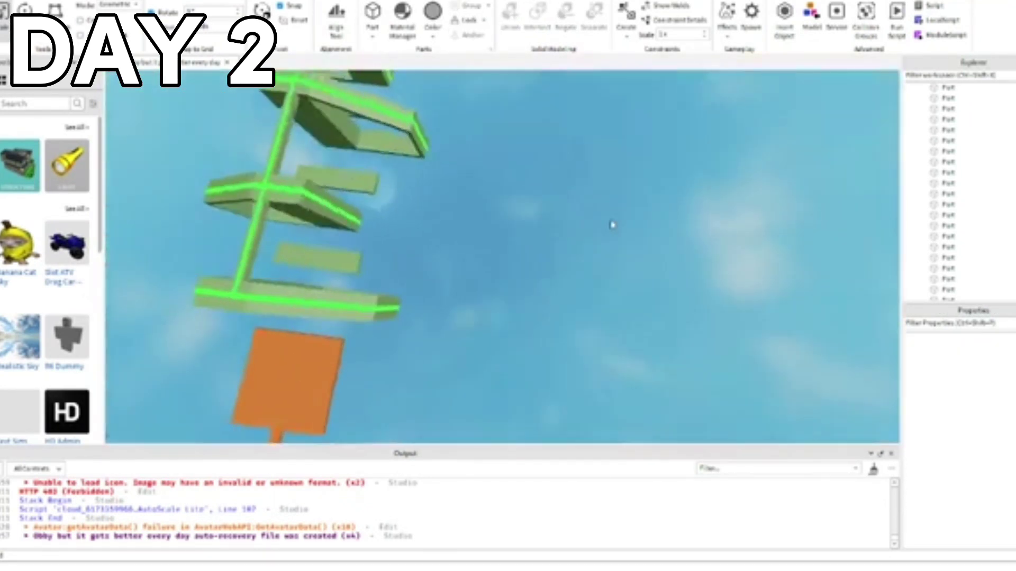
- Select all the green gate parts with their bright strips and group them into a model named Stage1
mouse_move(611, 222)
right_mouse_down()
mouse_move(636, 230)
mouse_move(628, 229)
right_mouse_up()
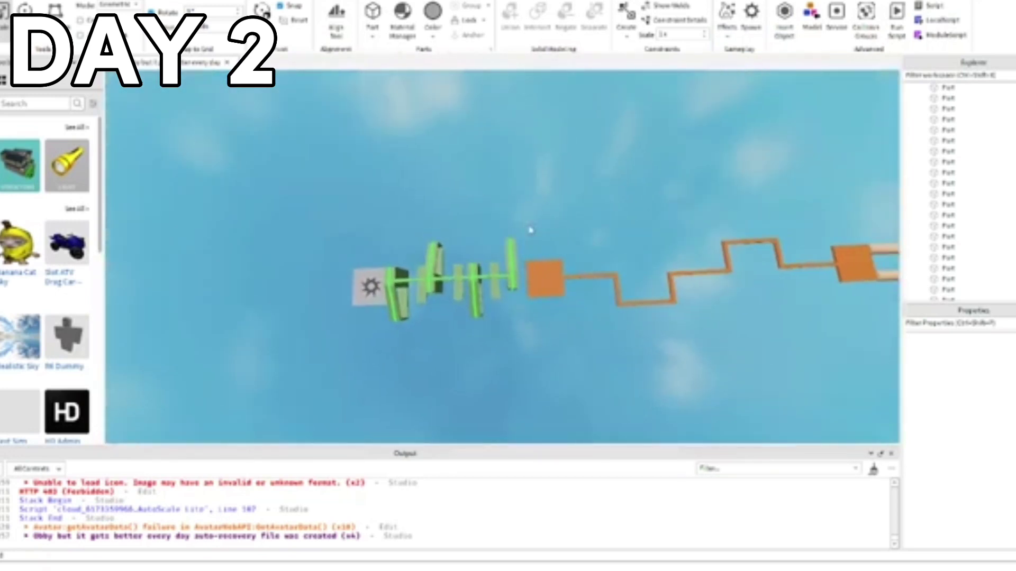
key("a")
left_click_drag(500, 293, 479, 327)
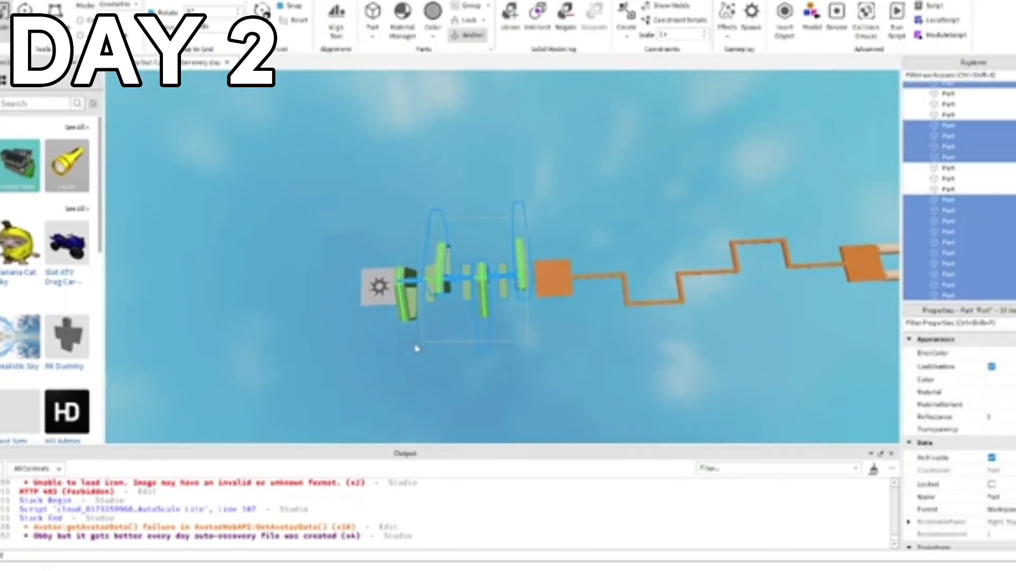
left_click_drag(397, 349, 396, 350)
right_click_drag(444, 195, 434, 194)
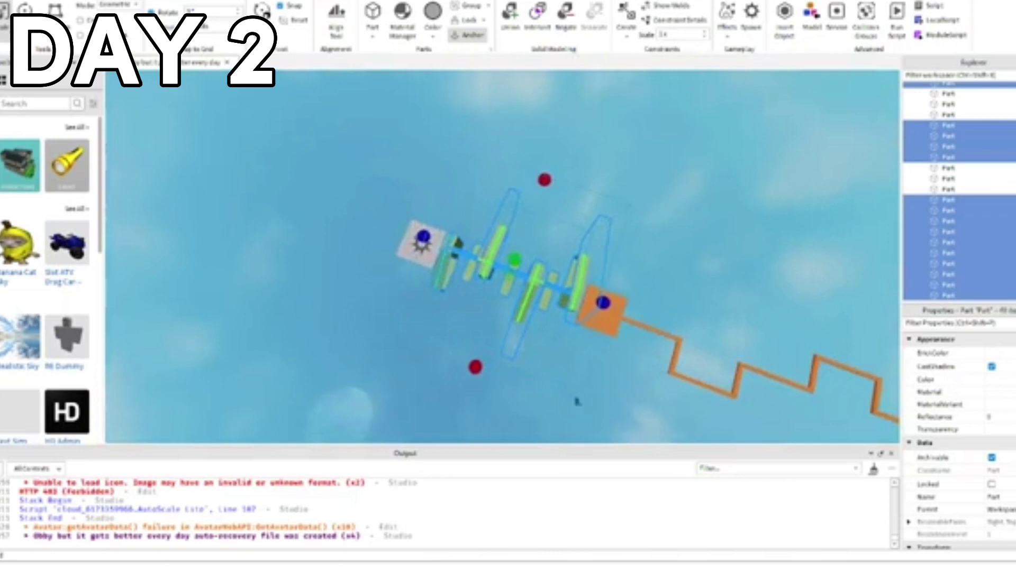
left_click_drag(501, 314, 503, 305)
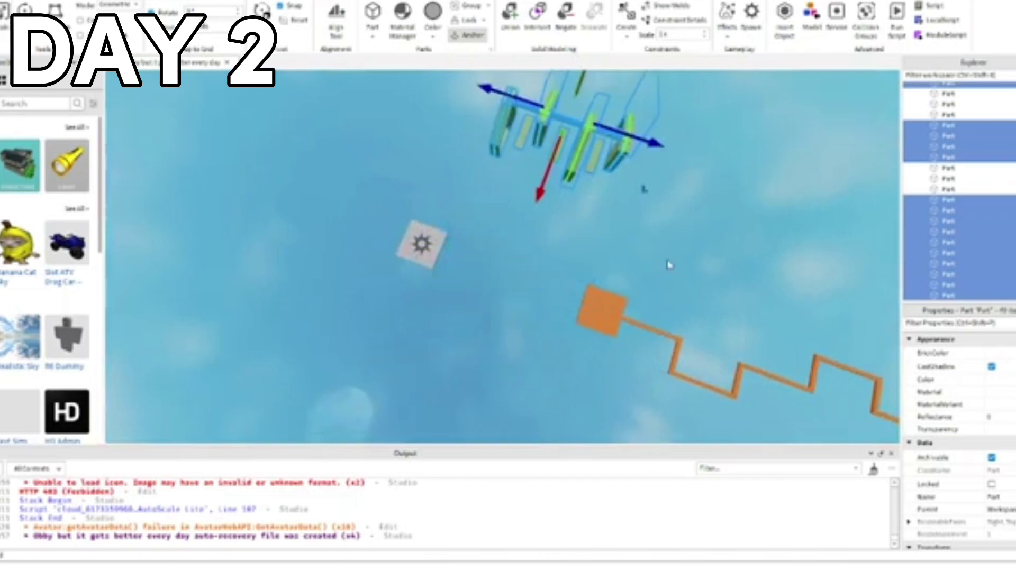
right_click_drag(669, 265, 669, 265)
key("ctrl+g")
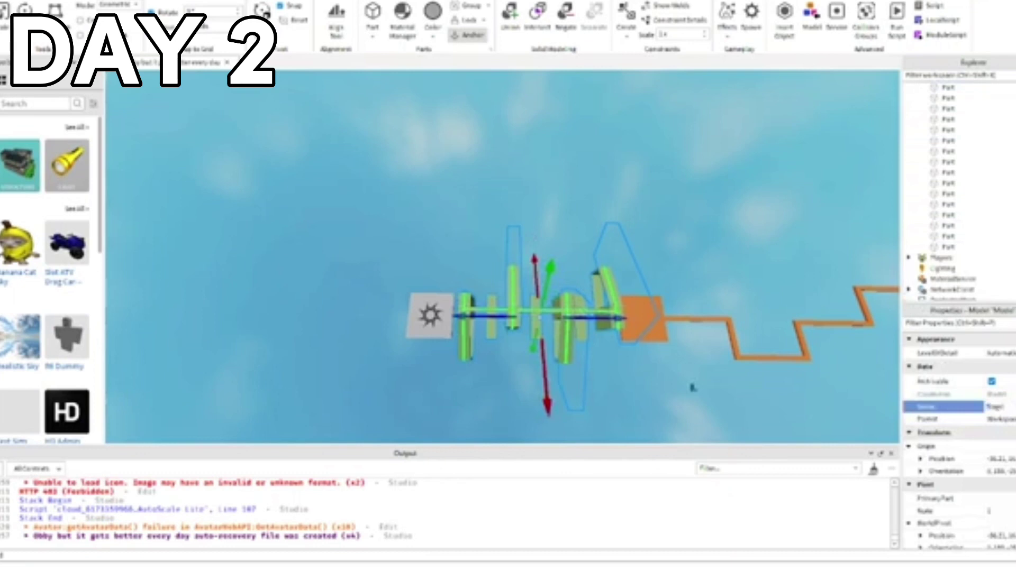
left_click(460, 113)
- Build a large ground platform with a green top and brown underside at the spawn point
right_click_drag(463, 119, 480, 141)
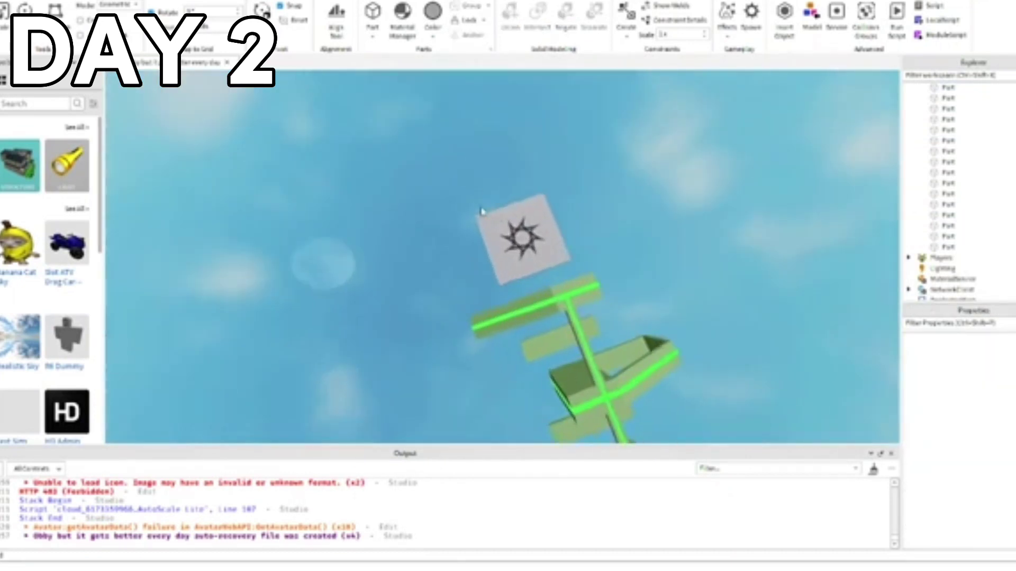
key("w")
right_click_drag(646, 194, 485, 307)
key("w")
left_click(558, 355)
key("s")
left_click_drag(536, 280, 639, 299)
key("a")
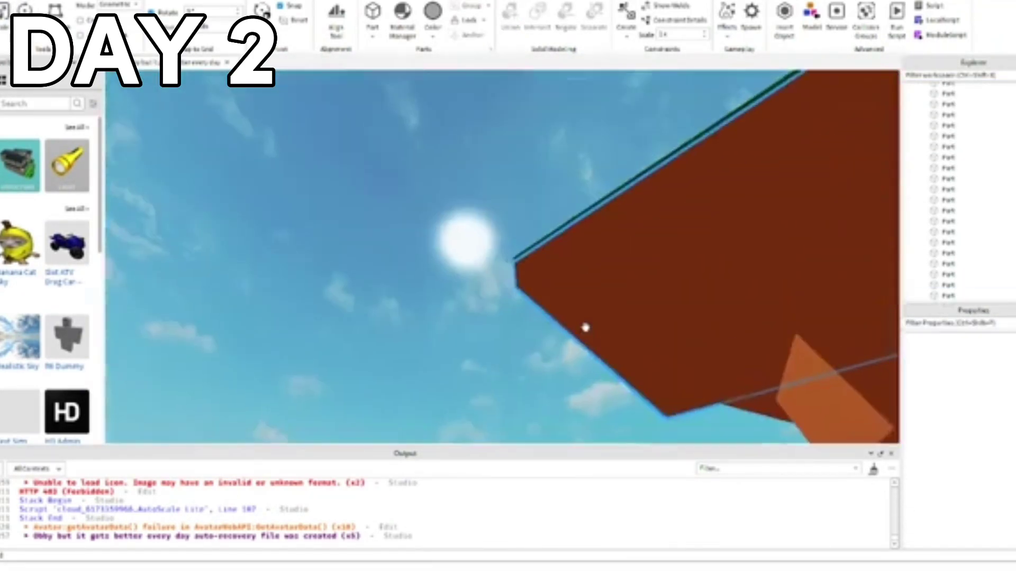
right_click_drag(584, 329, 624, 259)
scroll(624, 259, "down", 3)
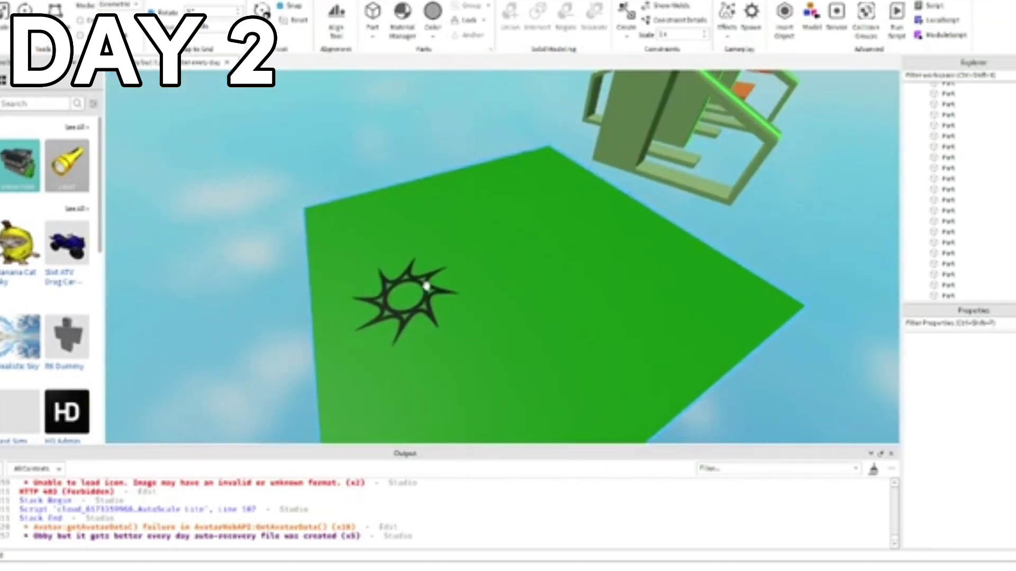
- Duplicate the nine zigzag path parts inside the Stage 2 model and offset the copies vertically
right_click_drag(405, 288, 518, 265)
right_click_drag(583, 269, 638, 284)
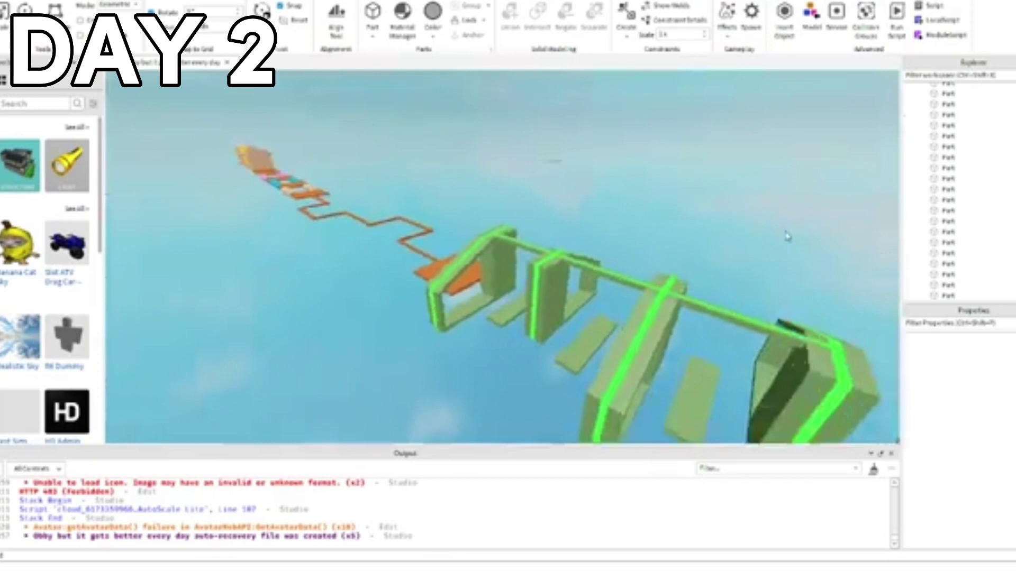
key("w")
right_click_drag(532, 204, 531, 206)
key("s")
left_click(539, 269)
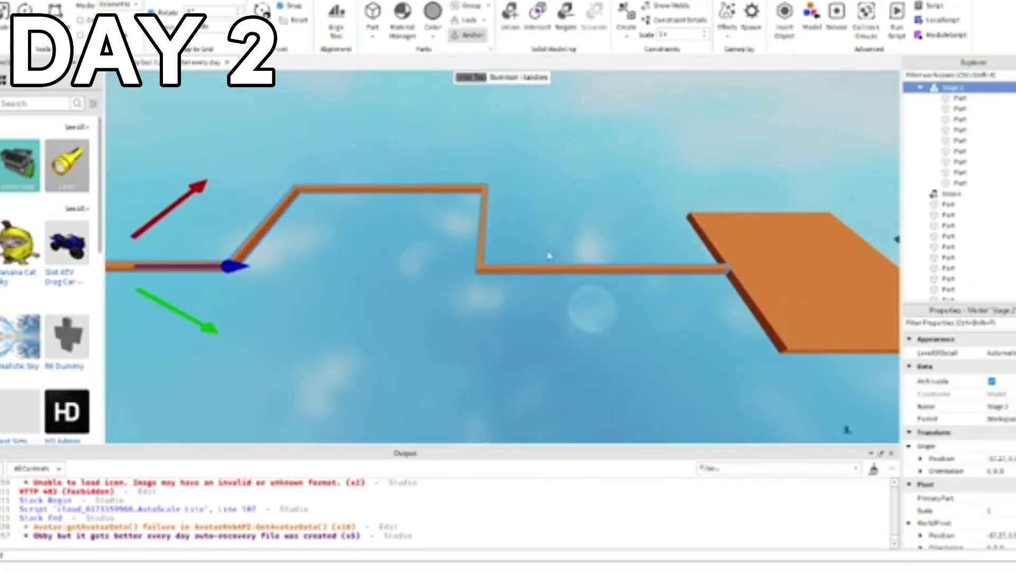
key("s")
key("a")
left_click(971, 183)
right_click_drag(576, 160, 576, 161)
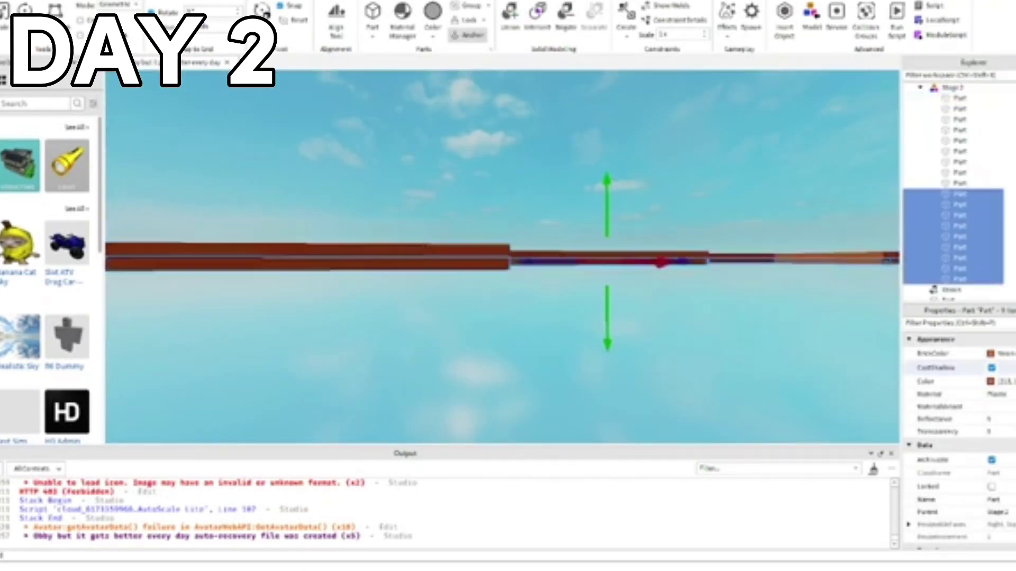
- Scale the duplicated path parts and turn them into a glowing orange-red trim along the zigzag path
right_click_drag(675, 163, 676, 163)
key("ctrl+3")
right_click_drag(800, 245, 801, 245)
left_click(496, 291)
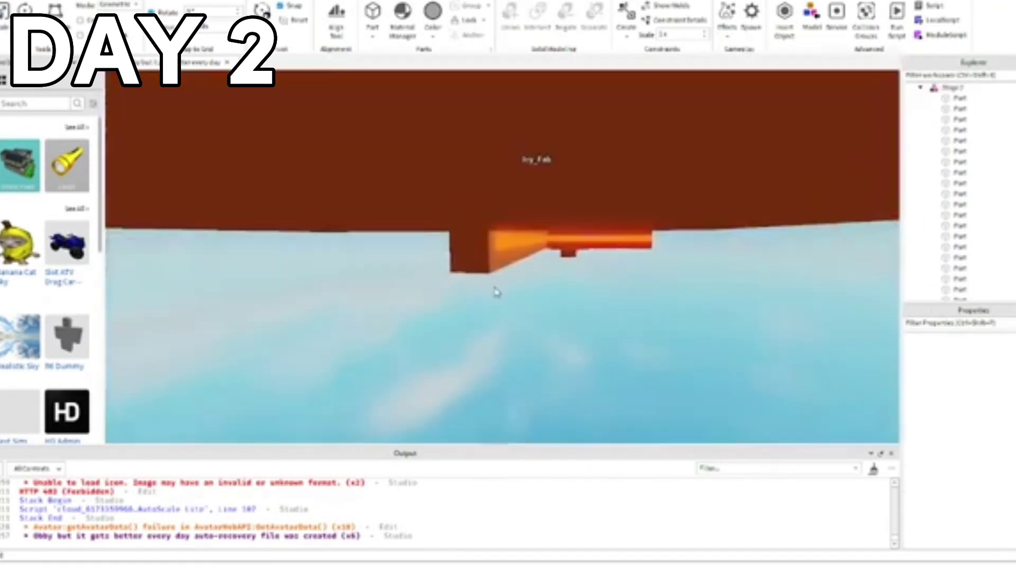
right_click_drag(497, 290, 438, 289)
left_click(569, 350)
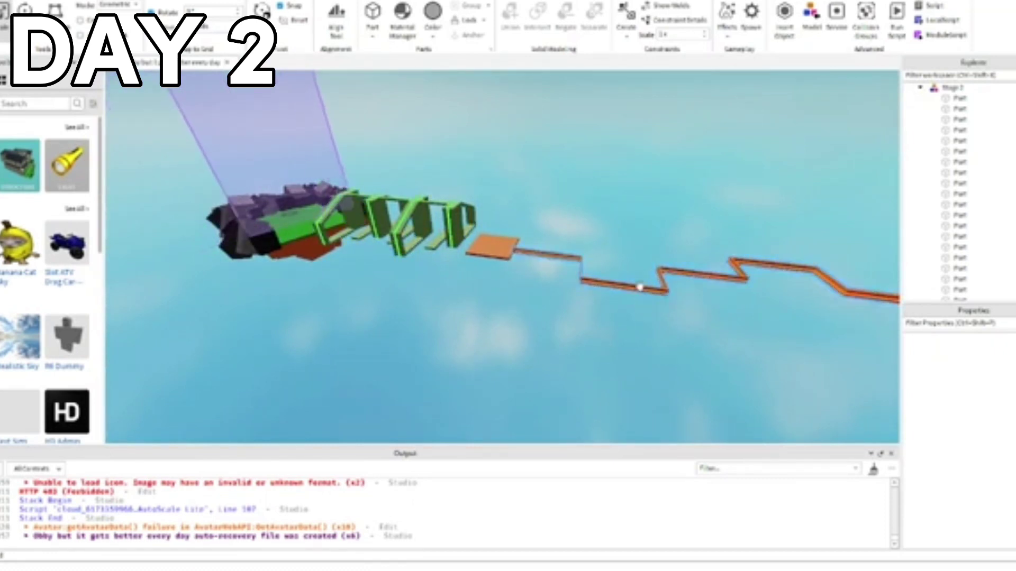
- Look over the spawn platform, the green gates and the orange zigzag path from several sides
right_click_drag(641, 288, 646, 299)
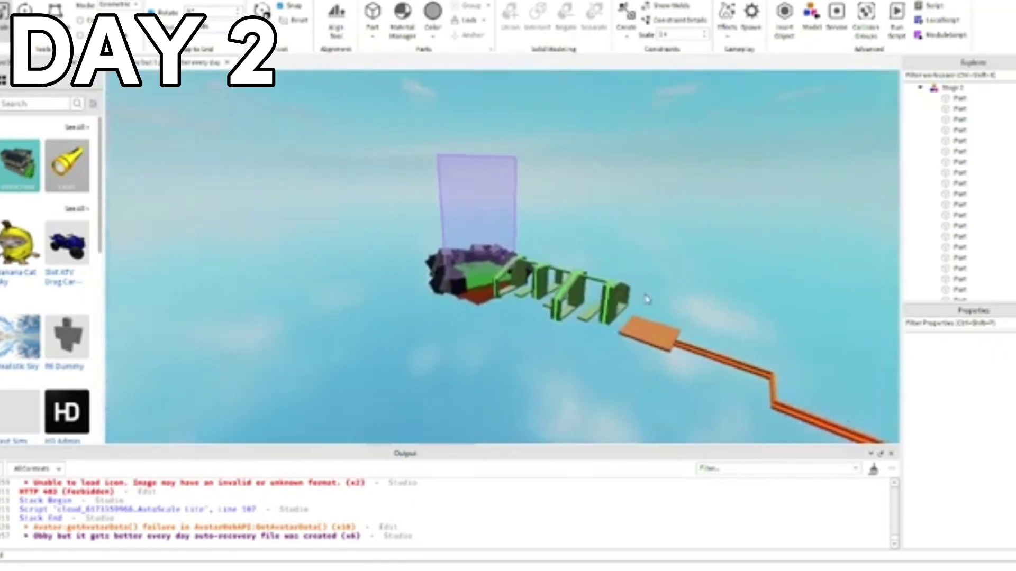
key("w")
key("d")
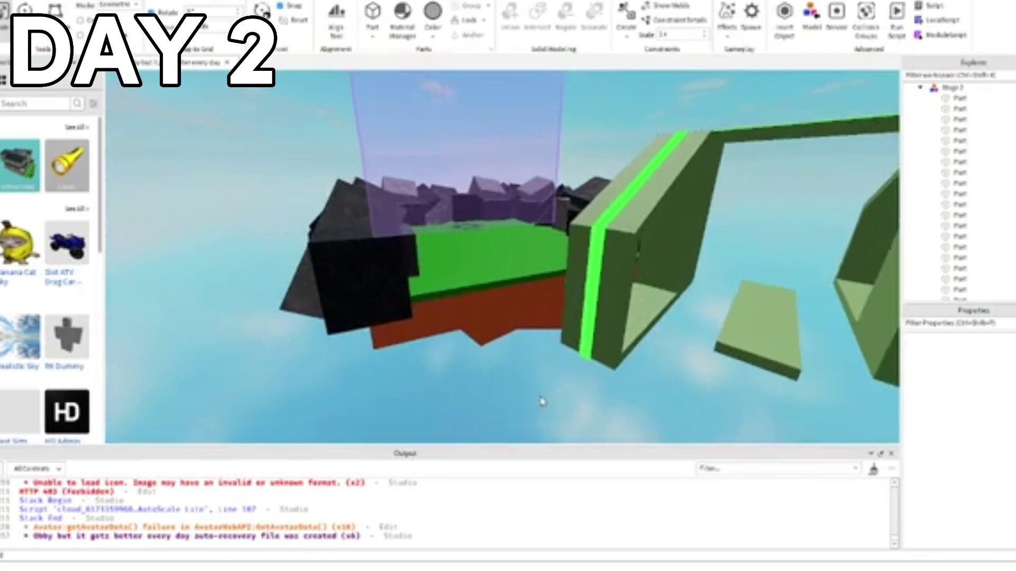
right_click_drag(540, 400, 540, 395)
key("s")
key("s")
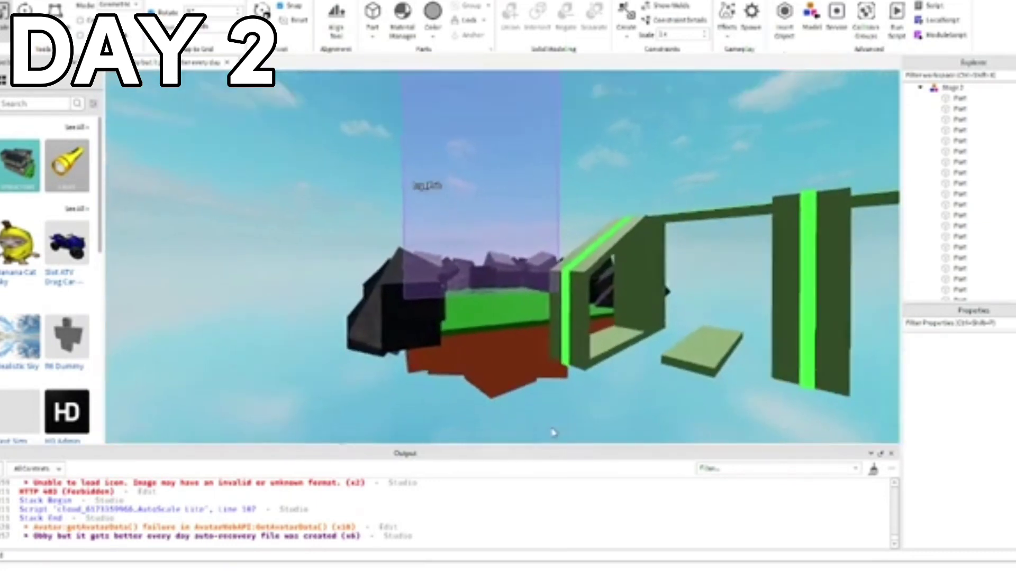
key("a")
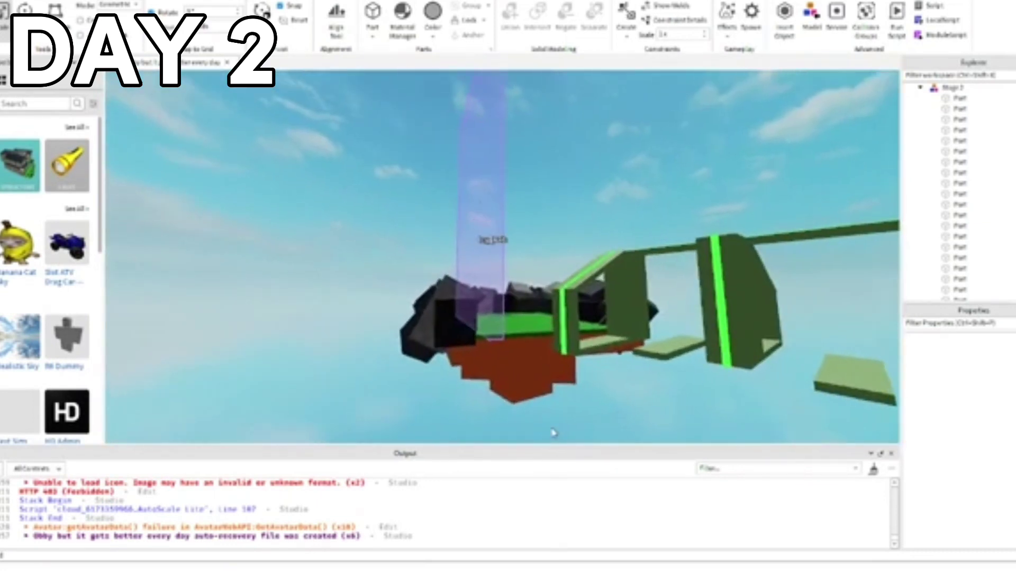
key("s")
mouse_move(553, 433)
right_mouse_down()
mouse_move(562, 431)
mouse_move(553, 432)
right_mouse_up()
key("w")
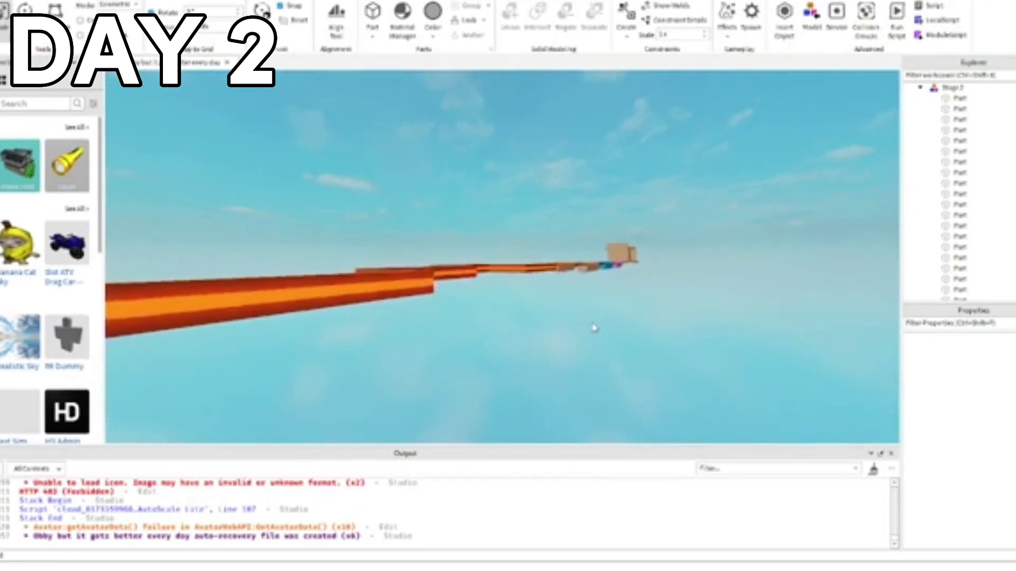
right_click_drag(593, 328, 593, 318)
key("w")
right_click_drag(539, 272, 606, 334)
key("s")
key("w")
key("e")
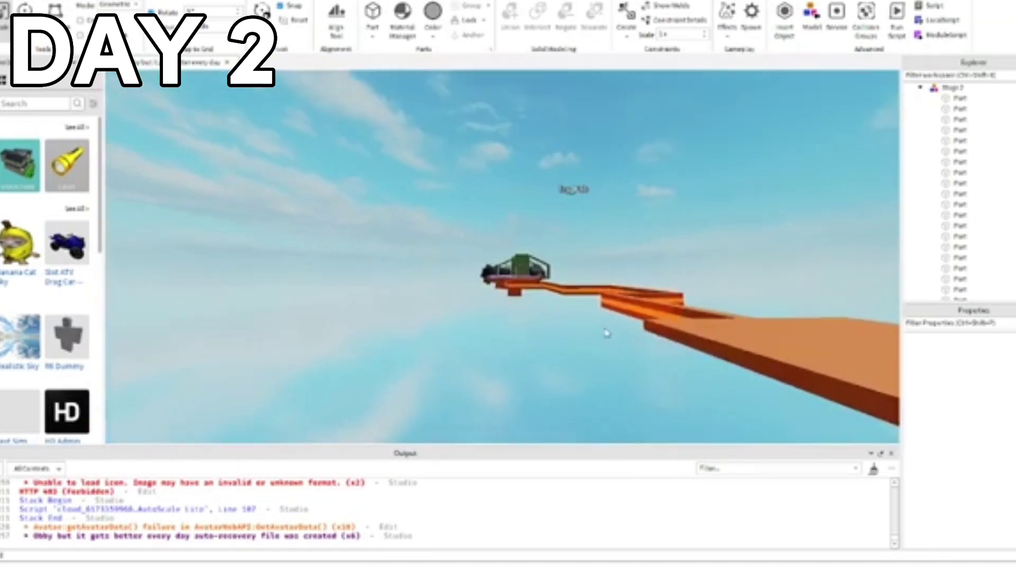
- Select the tan and cyan cylinder beams that connect the orange platforms after the zigzag path
right_click_drag(607, 334, 605, 398)
key("a")
left_click(469, 256)
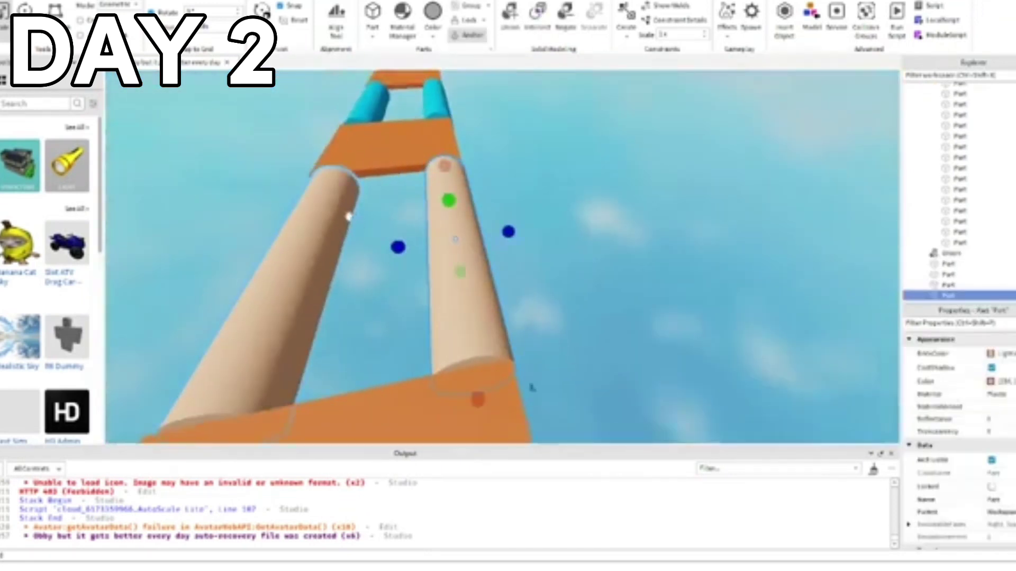
left_click(348, 217, "ctrl")
key("a")
right_click_drag(501, 252, 501, 241)
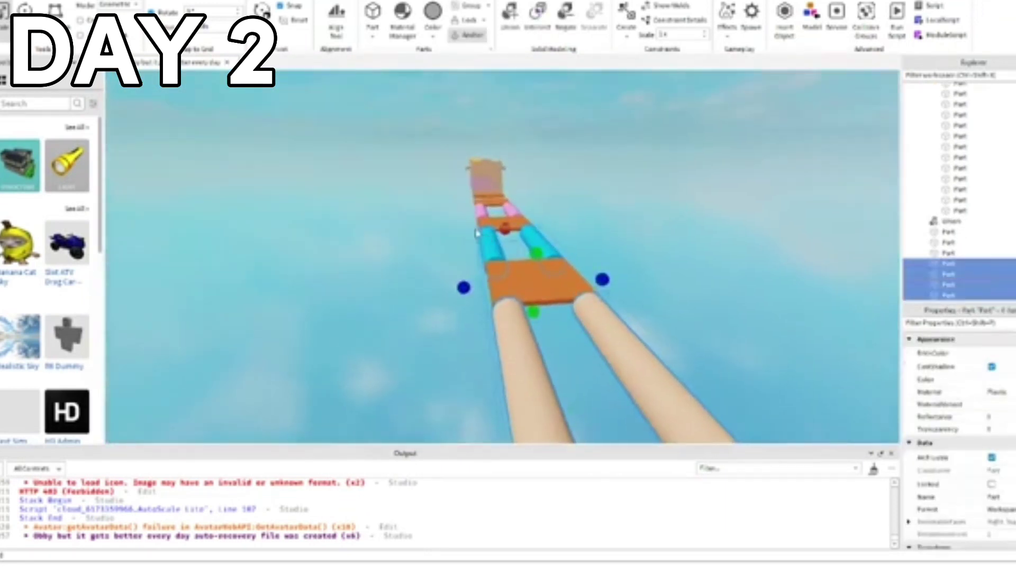
key("w")
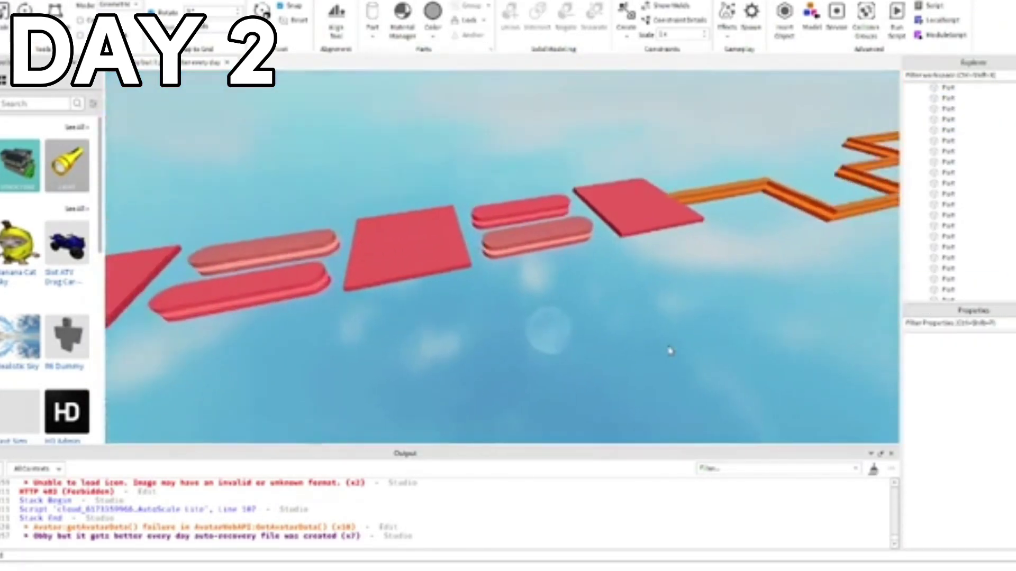
- Thicken the red platforms between the pairs of cylinder beams in the stage after the zigzag path
right_click_drag(670, 351, 669, 350)
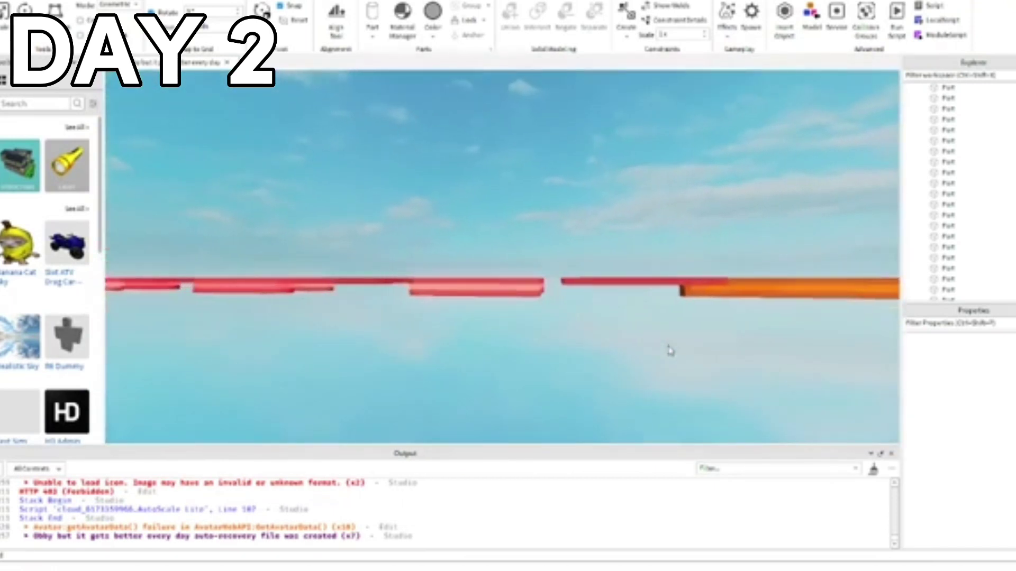
key("w")
key("d")
right_click_drag(624, 317, 523, 311)
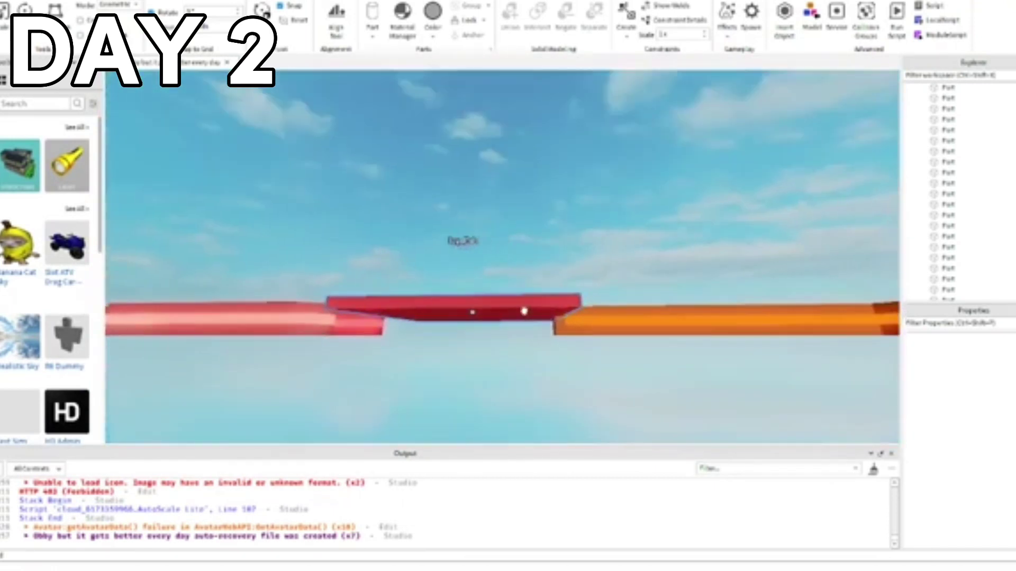
left_click(579, 394)
right_click_drag(578, 393, 548, 345)
key("w")
left_click(462, 334)
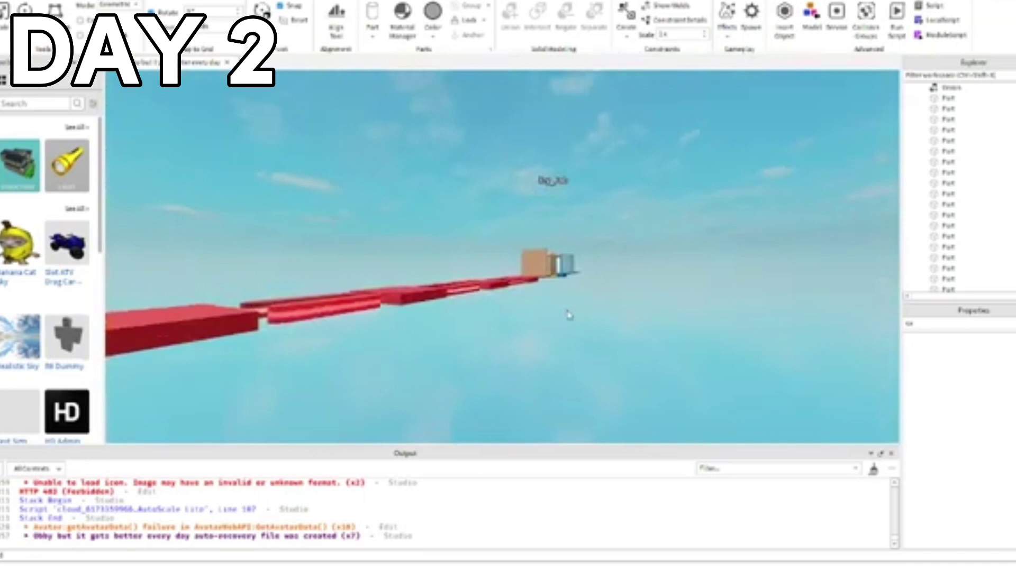
- Examine the red platform stage and the cardboard box stage, including the upright wall with its small ledges
right_click_drag(569, 314, 610, 311)
key("w")
key("w")
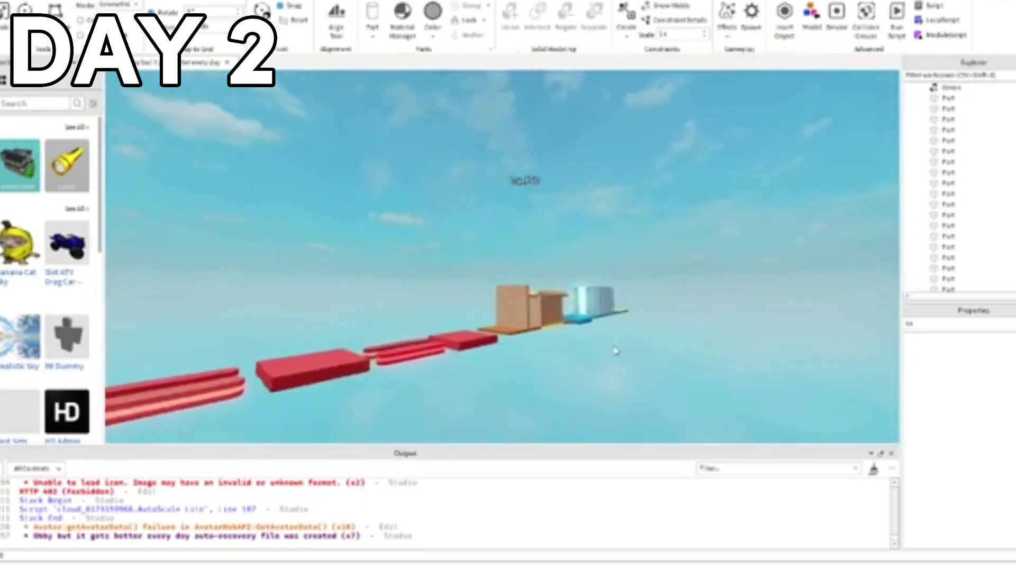
key("w")
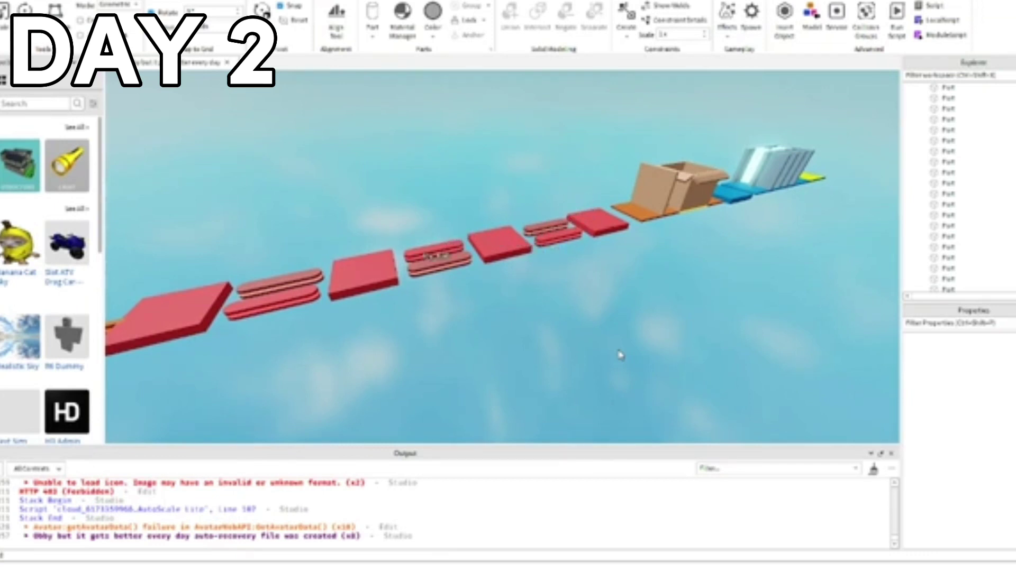
key("w")
key("d")
right_click_drag(620, 355, 621, 355)
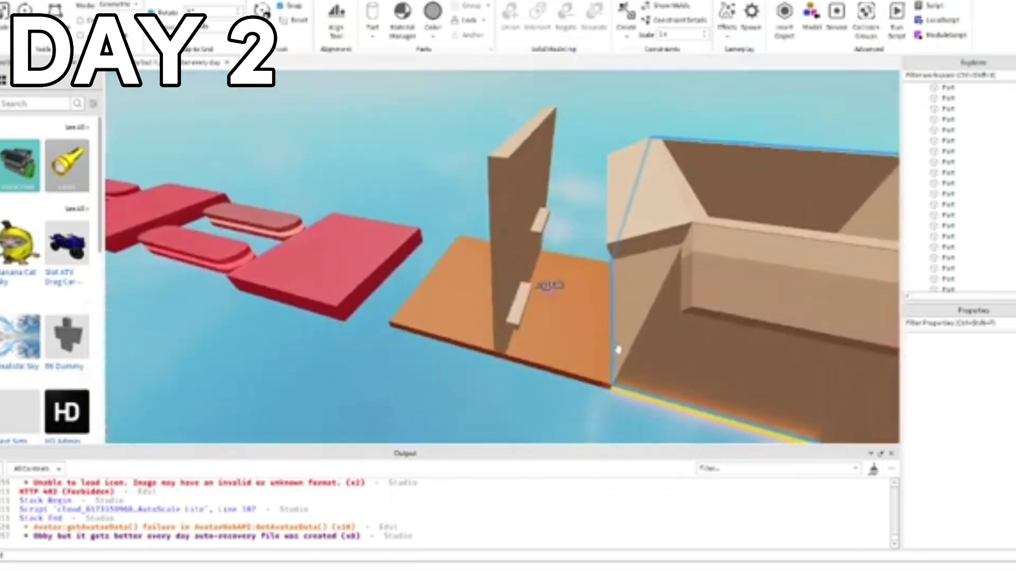
right_click_drag(535, 396, 518, 392)
scroll(518, 392, "up", 2)
scroll(445, 388, "up", 2)
scroll(397, 390, "up", 1)
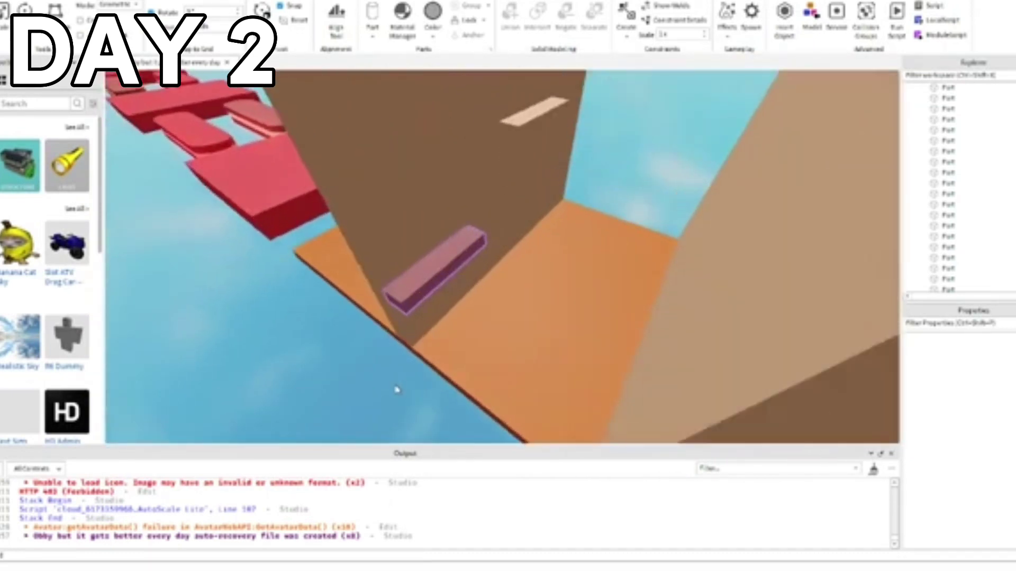
scroll(399, 388, "down", 4)
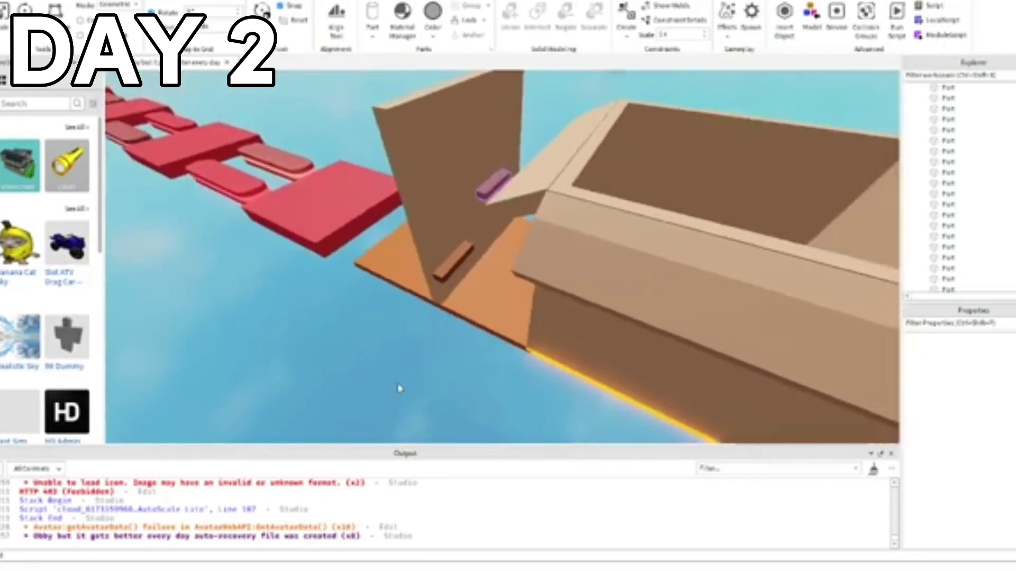
scroll(399, 386, "up", 4)
scroll(398, 380, "down", 4)
right_click_drag(425, 413, 424, 413)
key("s")
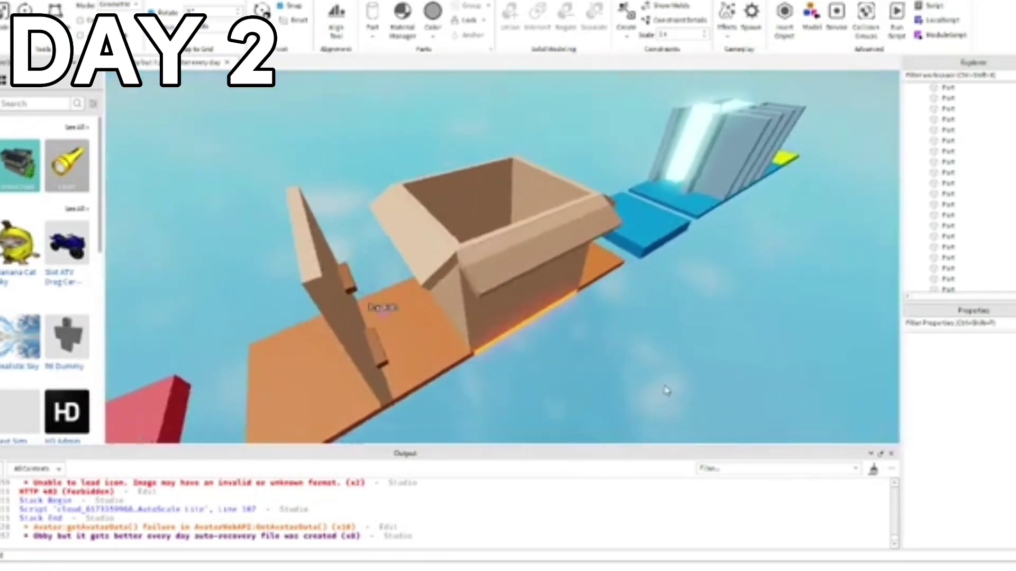
right_click(669, 383)
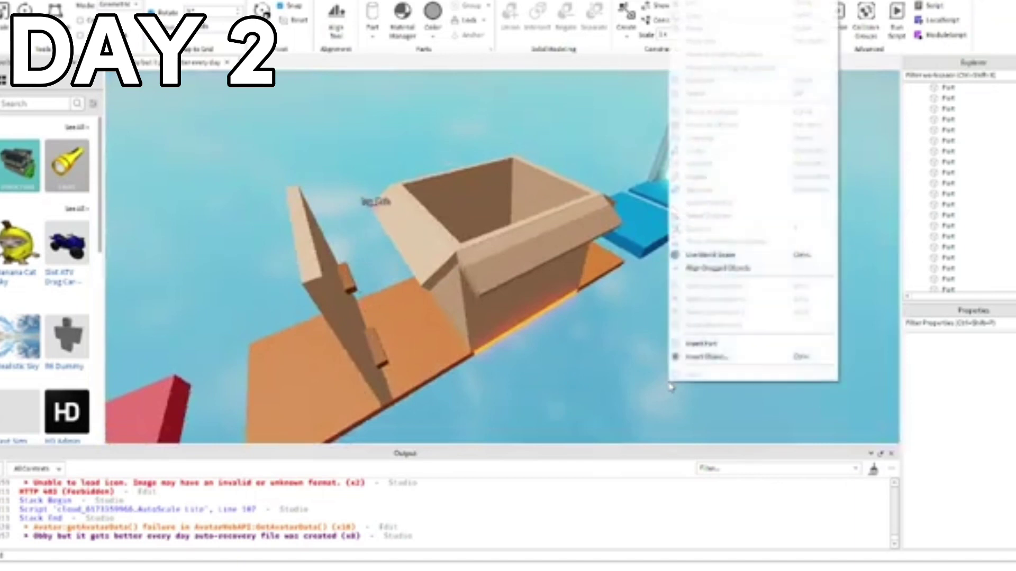
left_click(604, 414)
- Delete the spare script from the glowing block nearest the yellow platform in the blue stage and clear the kill brick search
key("d")
right_click_drag(617, 409, 663, 182)
key("d")
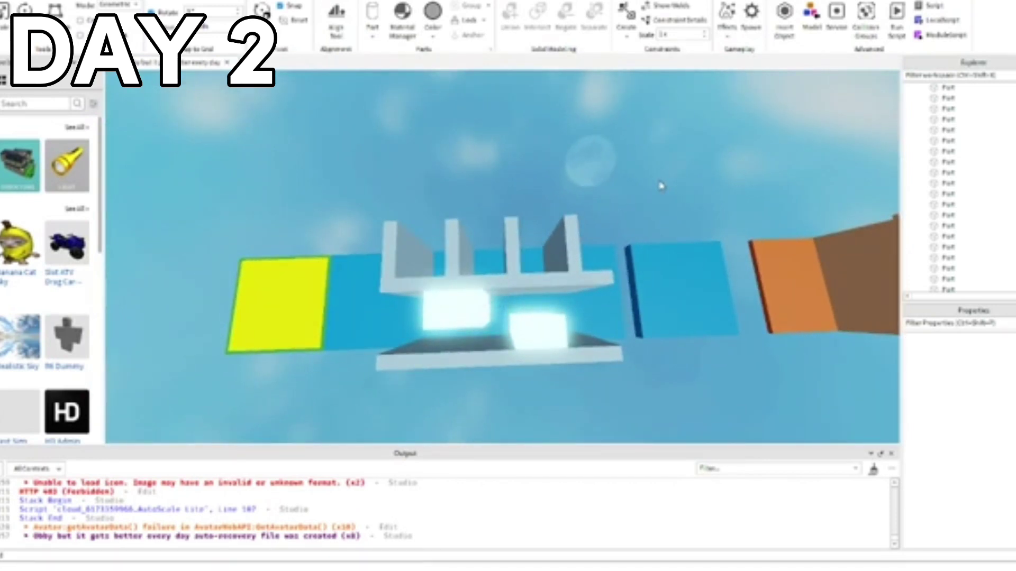
right_click_drag(661, 185, 657, 188)
scroll(534, 174, "up", 3)
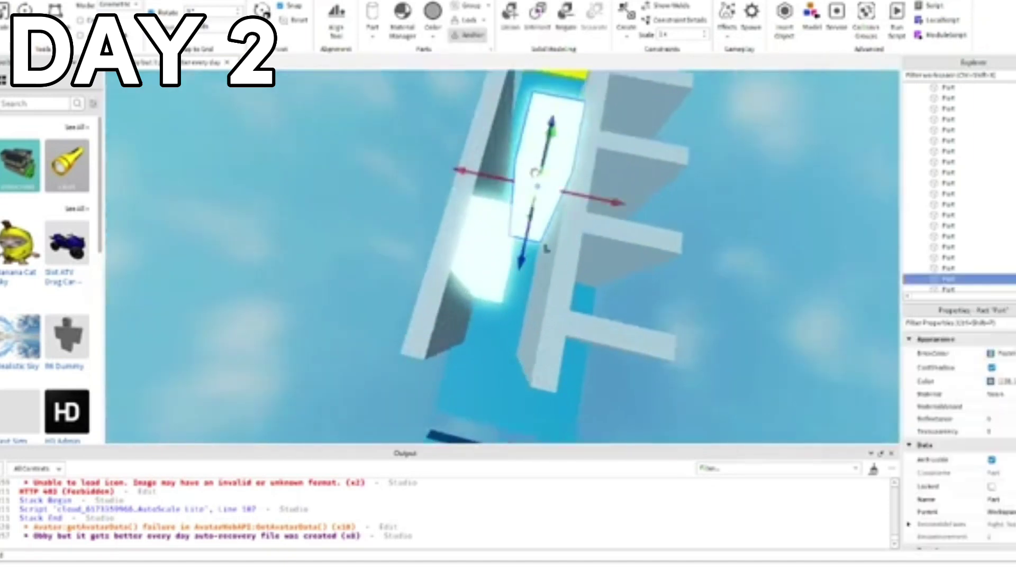
right_click_drag(662, 223, 668, 224)
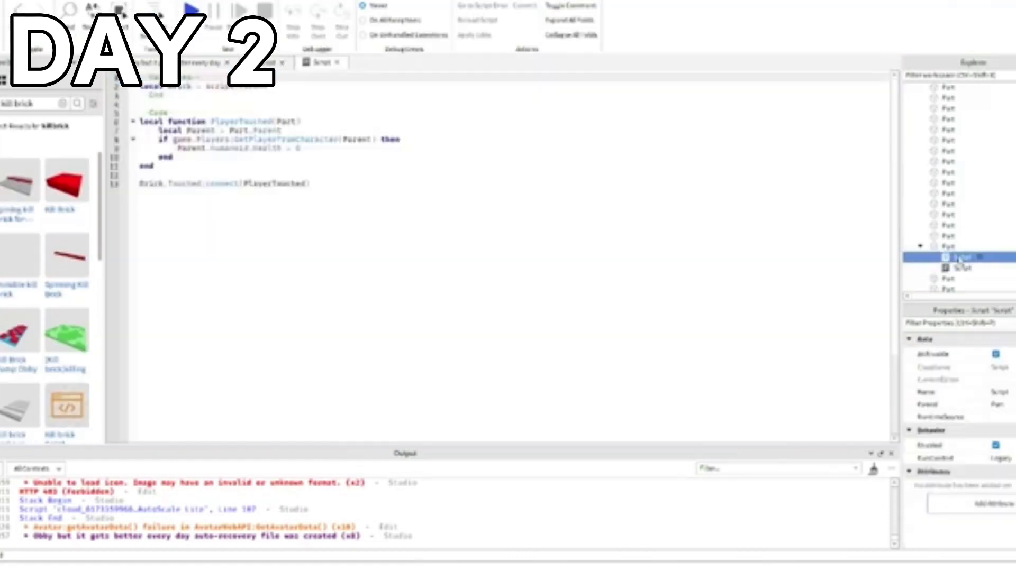
right_click(959, 259)
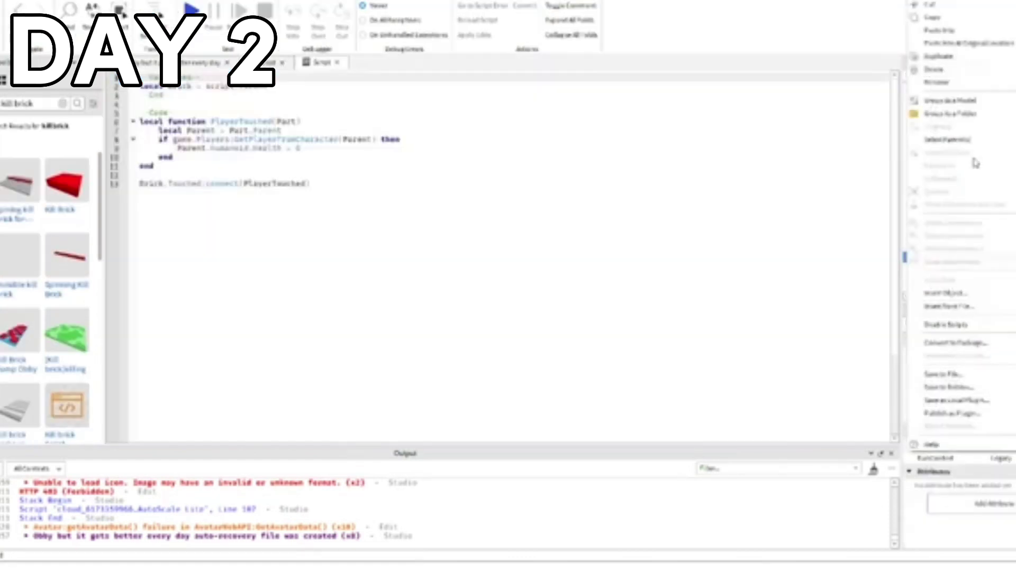
left_click(968, 70)
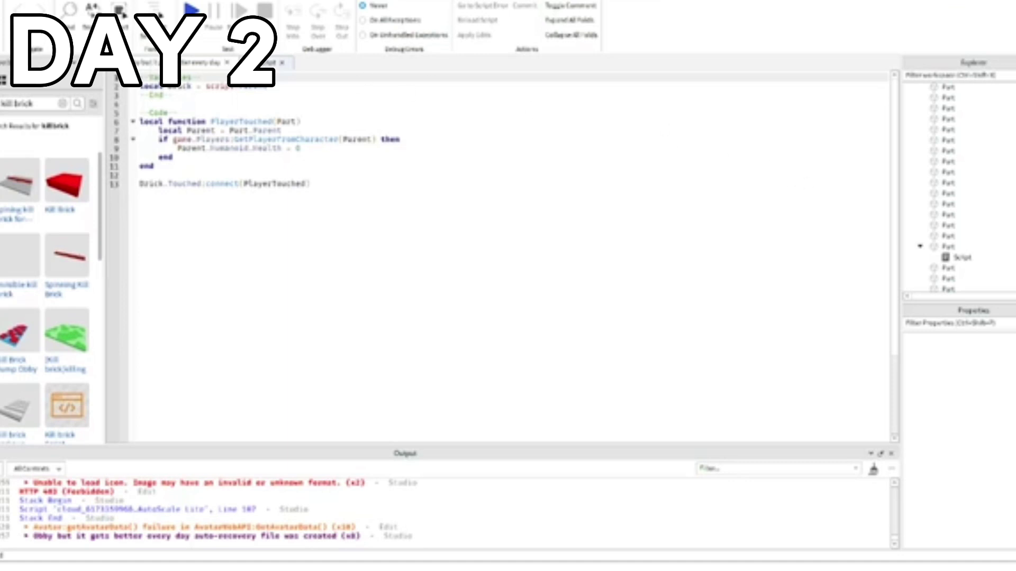
left_click(282, 63)
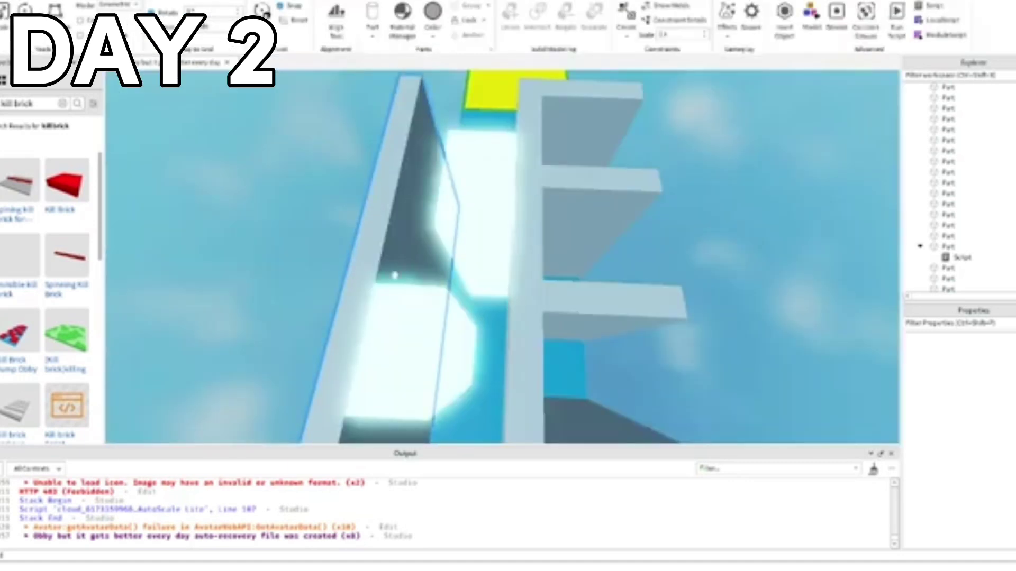
left_click(62, 104)
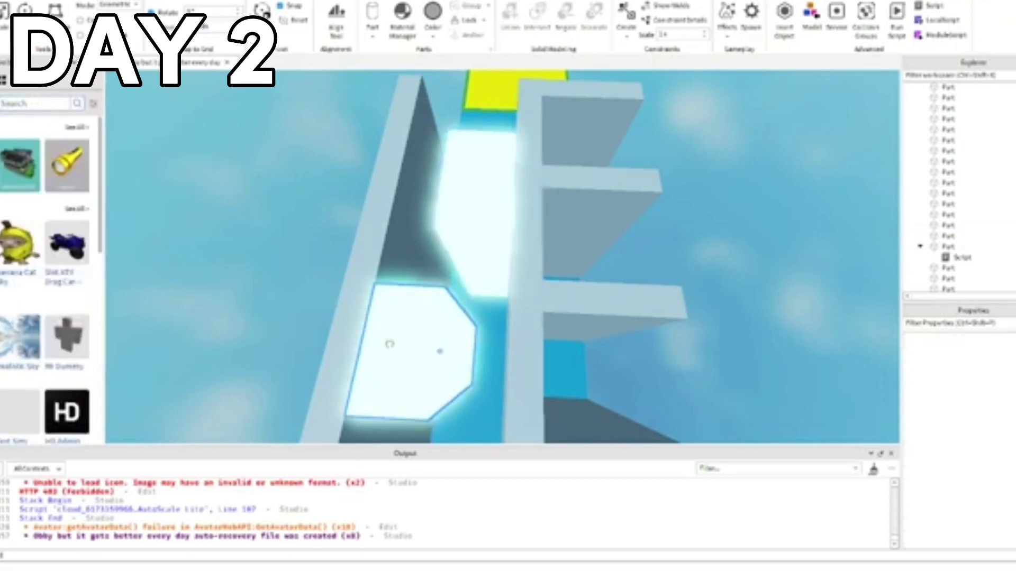
- Paste the kill script into the other glowing block in the blue stage and remove its blank script
left_click(390, 344)
left_click(964, 236)
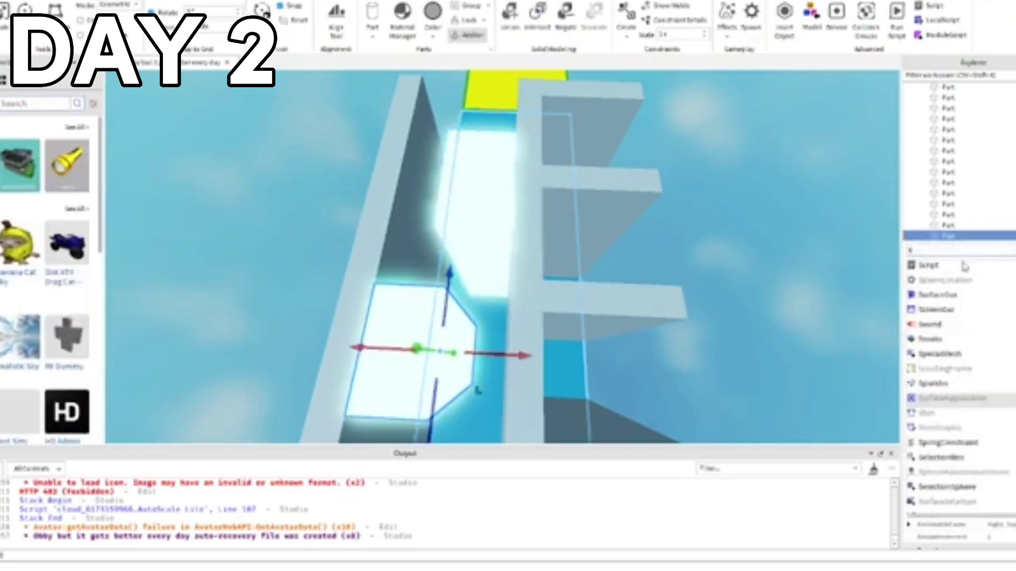
left_click(952, 267)
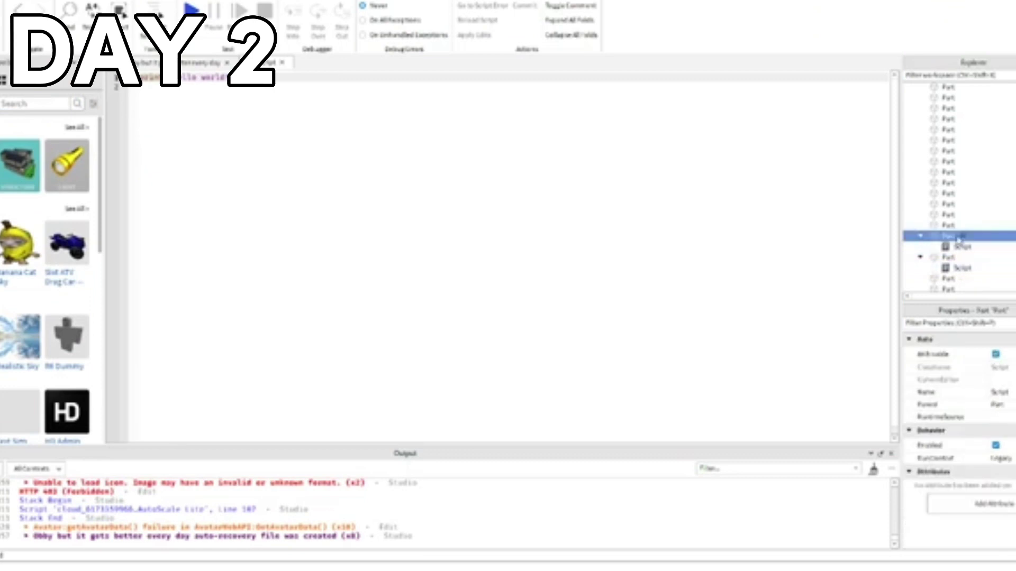
right_click(959, 239)
left_click(951, 2)
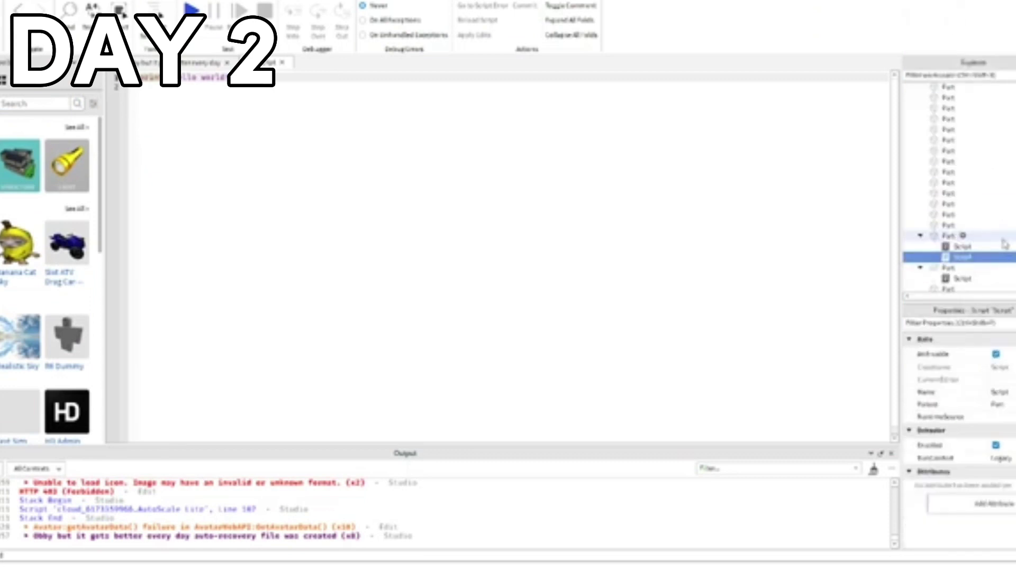
right_click(958, 254)
left_click(942, 58)
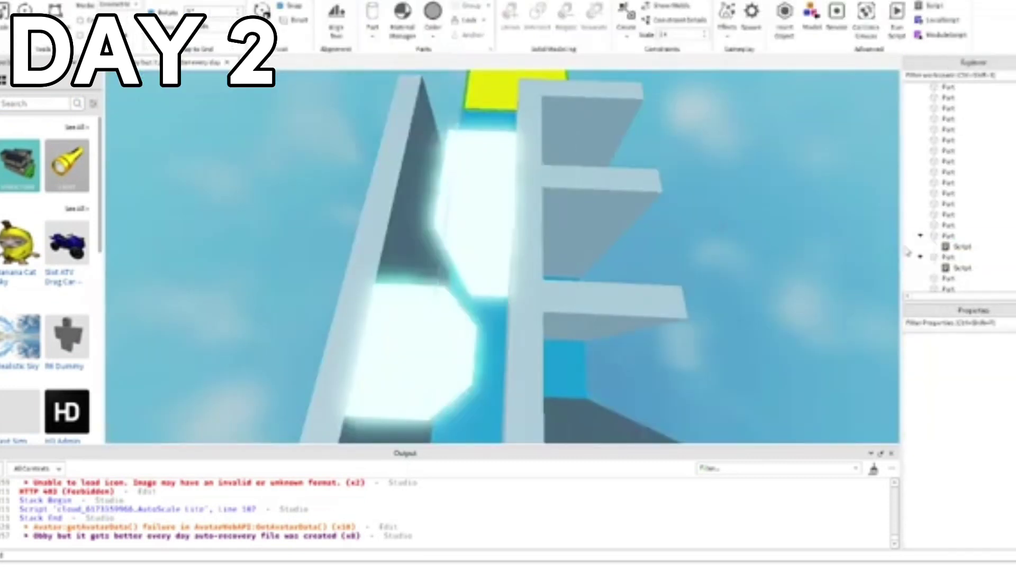
- Open the second glowing block's script to check it and look over the blue stage's corridor
double_click(959, 247)
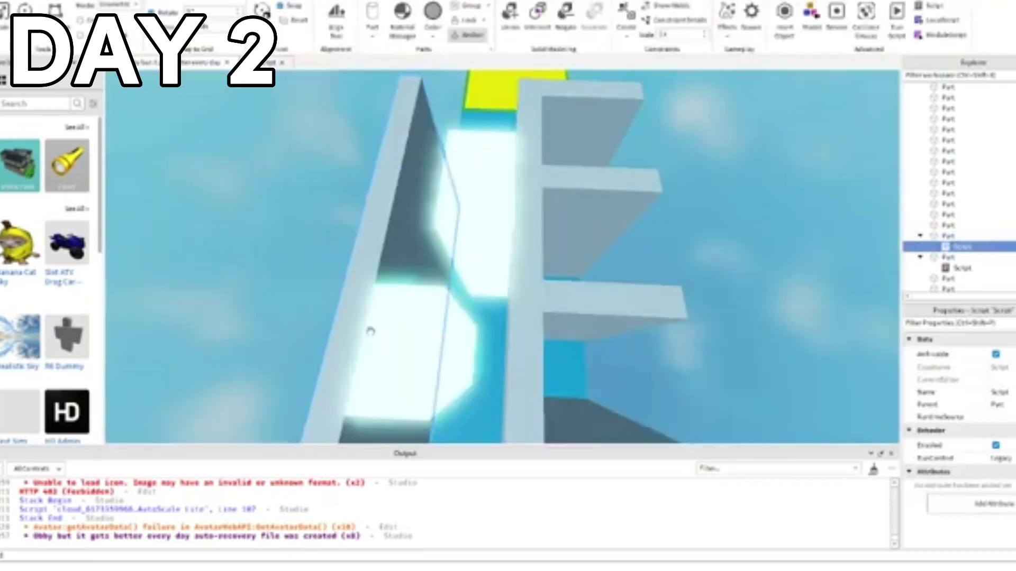
left_click(496, 243)
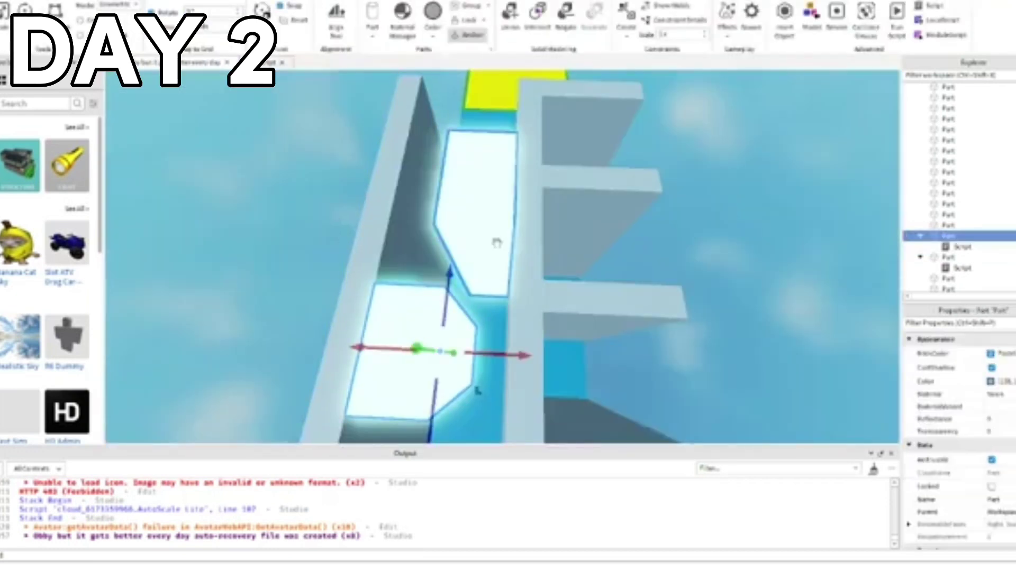
left_click(740, 237)
right_click_drag(740, 237, 657, 167)
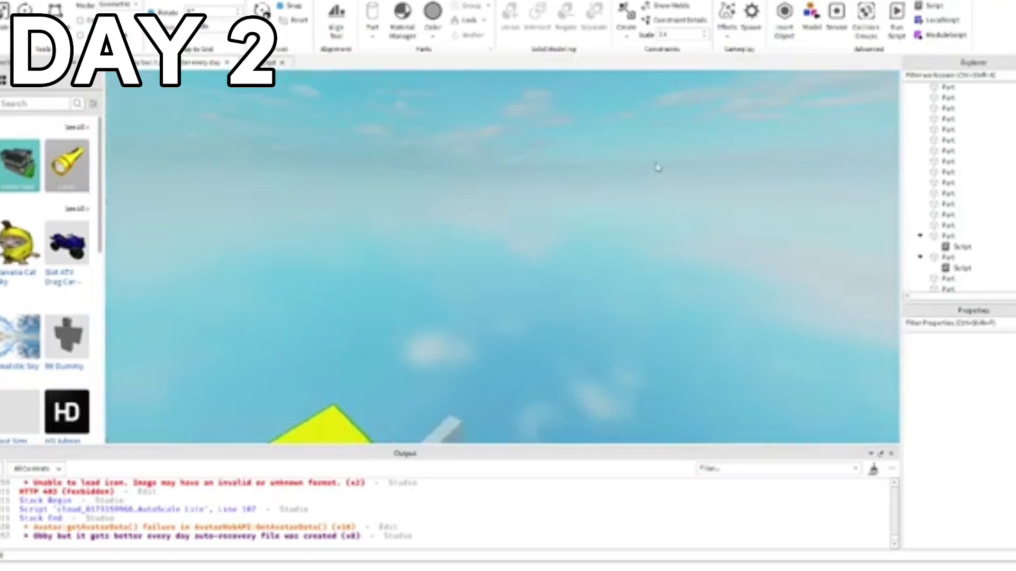
key("s")
right_click_drag(639, 273, 639, 273)
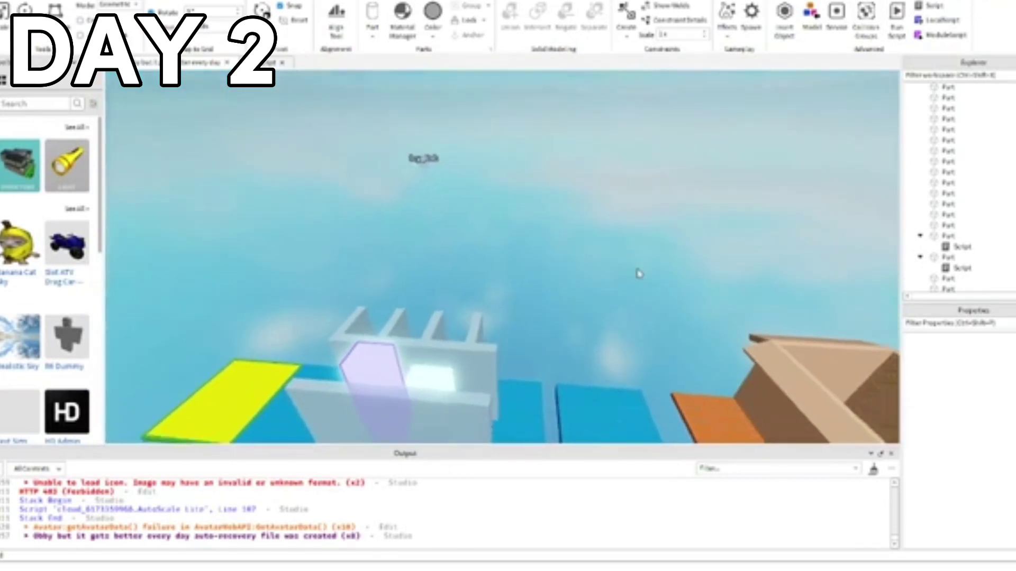
key("w")
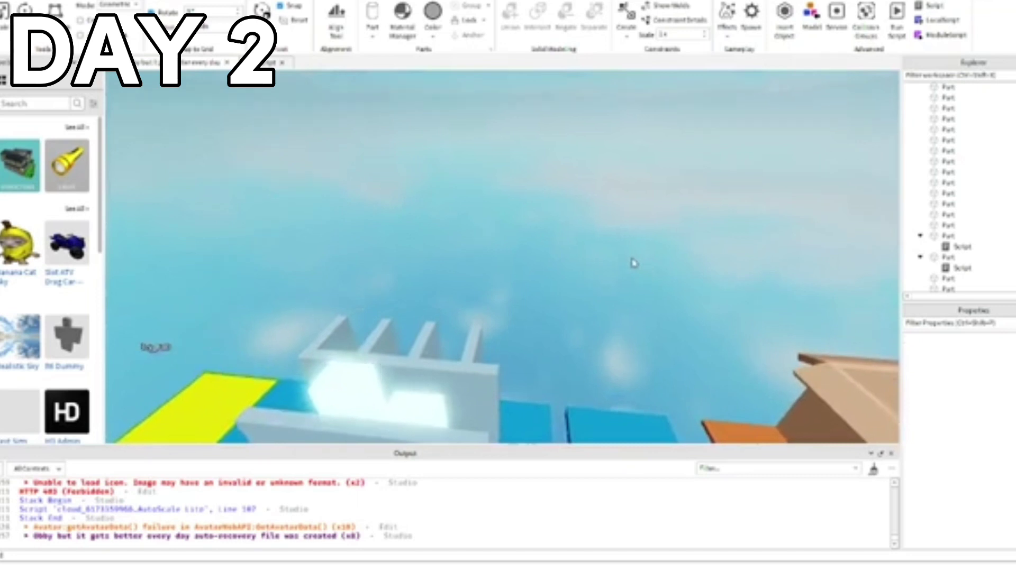
- Move the yellow end platform slightly away from the blue stage, leaving a small gap to jump across
key("a")
right_click_drag(563, 129, 563, 129)
key("s")
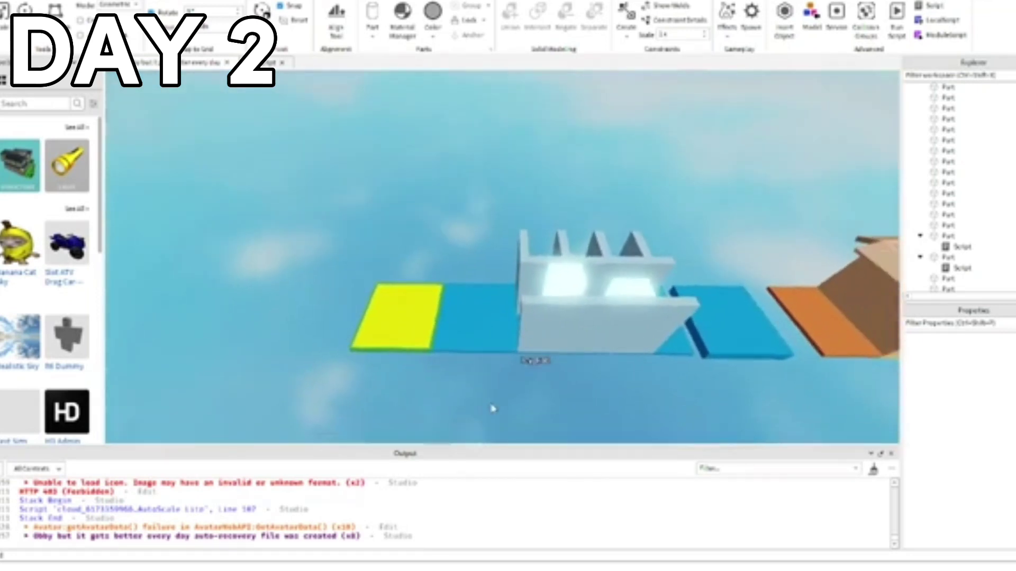
key("a")
key("w")
left_click(448, 365)
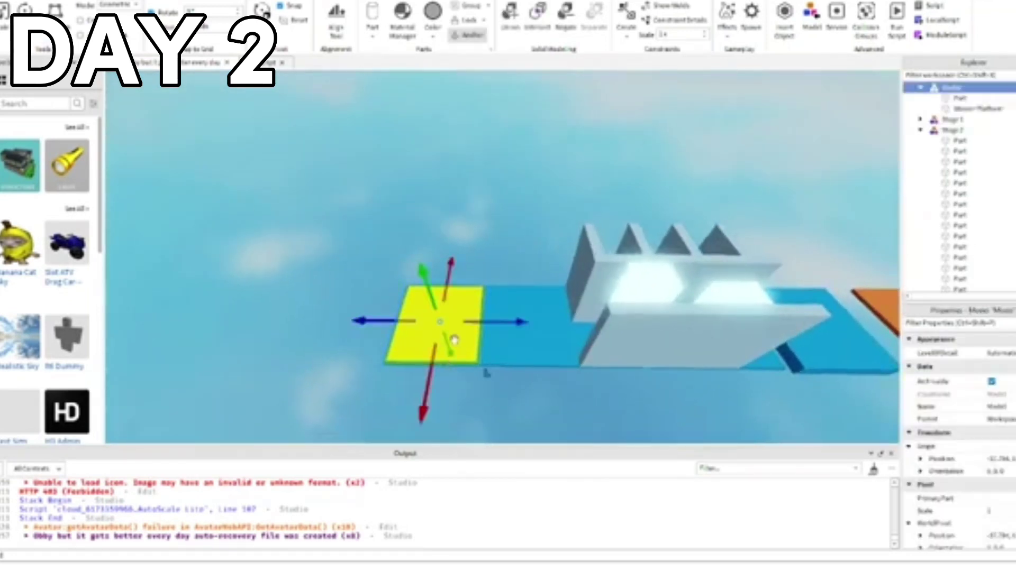
left_click(474, 385)
key("s")
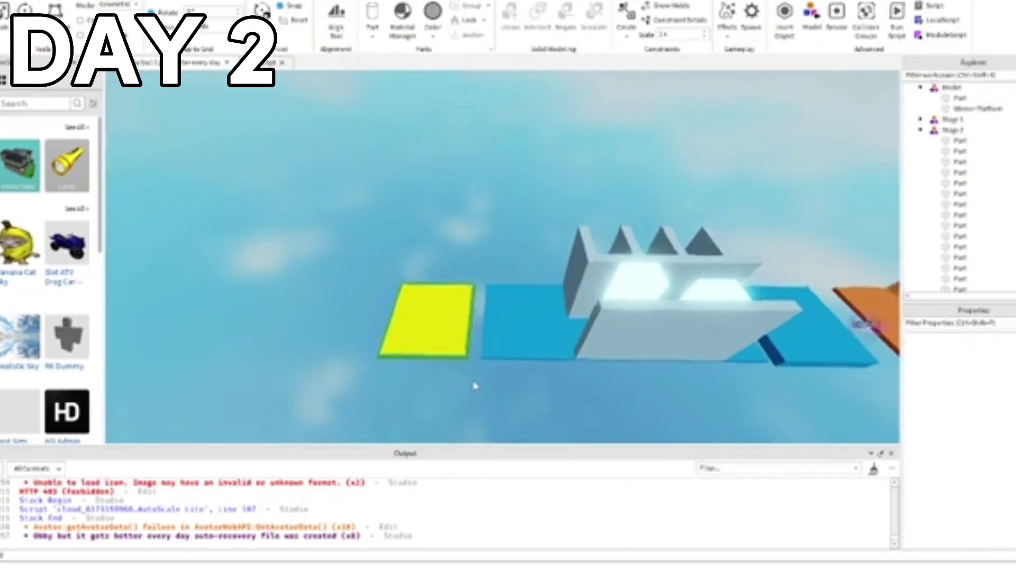
right_click_drag(474, 385, 471, 383)
key("d")
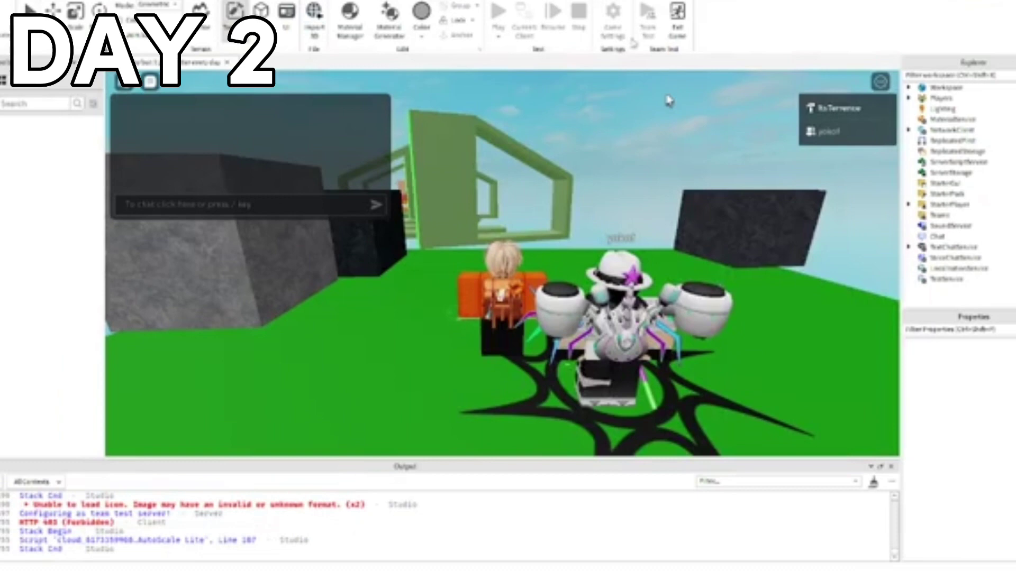
- Start play-testing the obby by taking the character from the green spawn area onto the first ledges of the green frame stage
right_click_drag(726, 175, 728, 188)
key("w")
key("w")
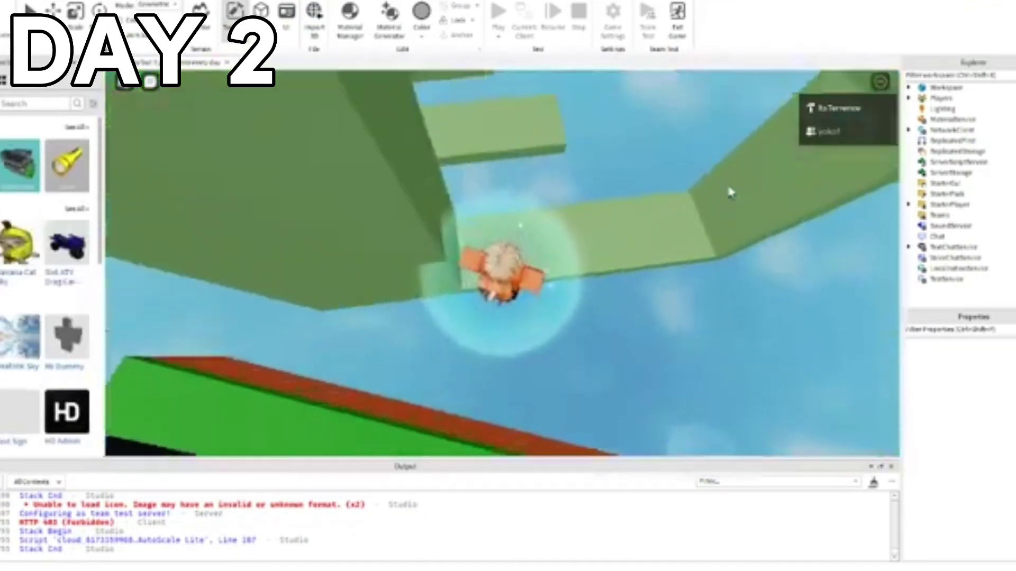
scroll(715, 192, "down", 6)
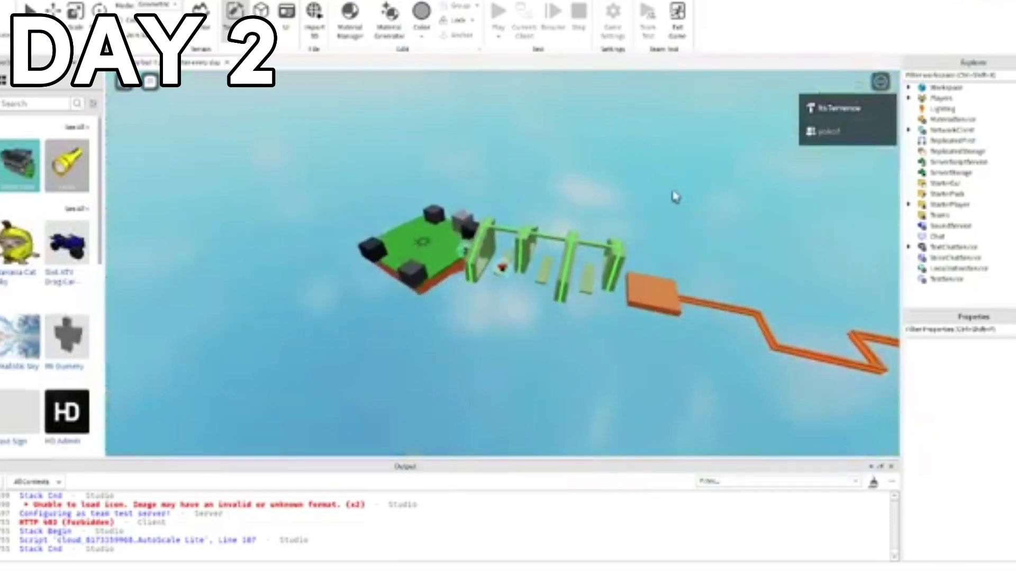
scroll(666, 204, "up", 4)
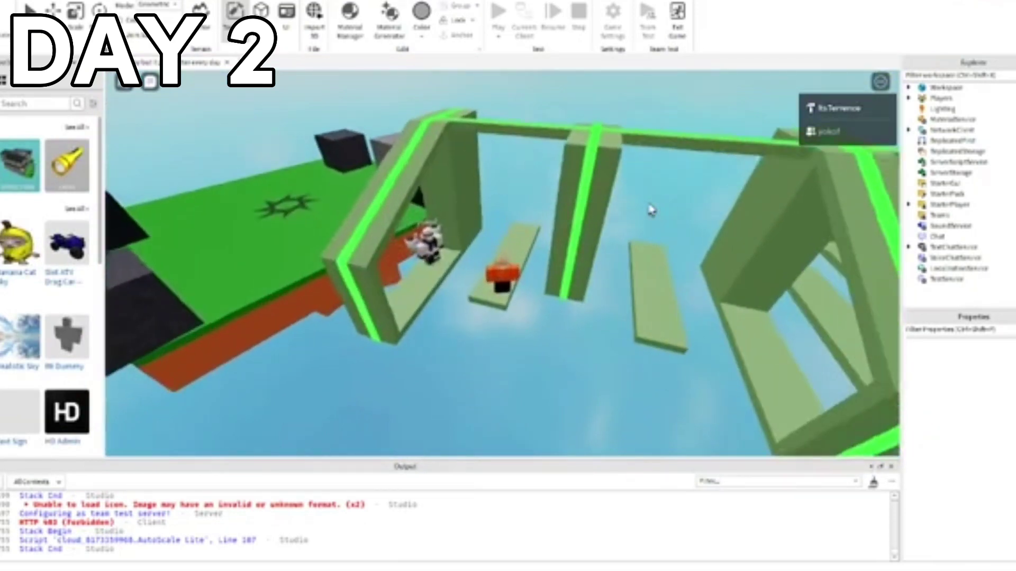
scroll(651, 210, "up", 4)
- Play-test the remaining ledges of the green frame stage by jumping across them to the orange platform
key("w")
right_click_drag(649, 209, 651, 205)
key("space")
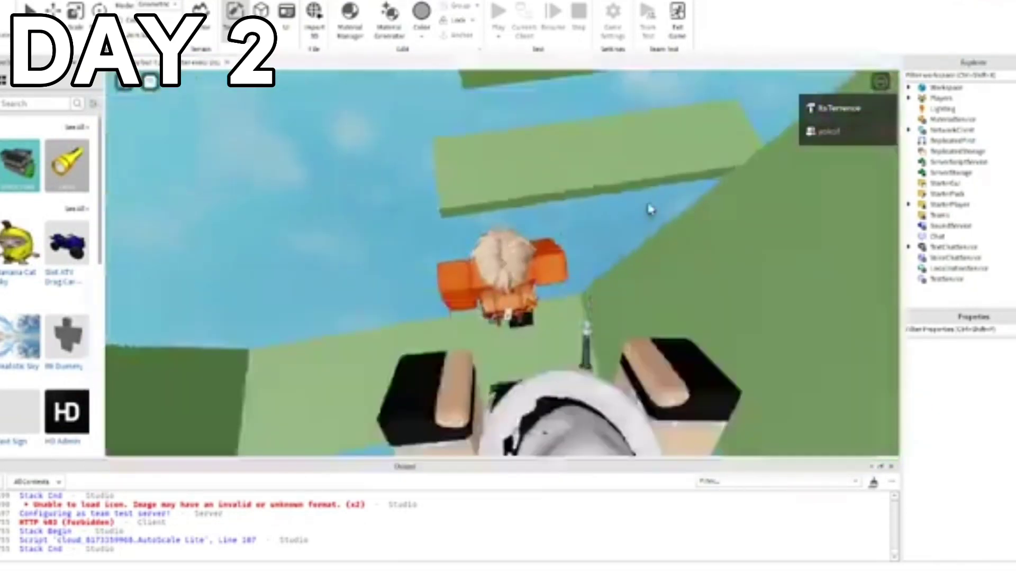
key("w")
key("space")
key("space")
key("w")
key("space")
key("space")
scroll(656, 205, "down", 5)
scroll(659, 198, "down", 5)
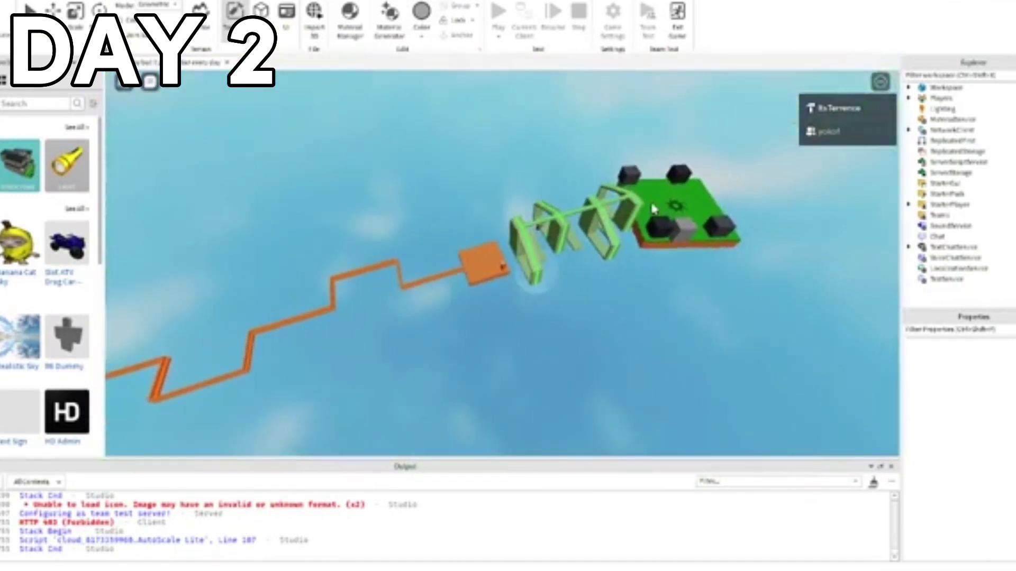
scroll(653, 209, "up", 6)
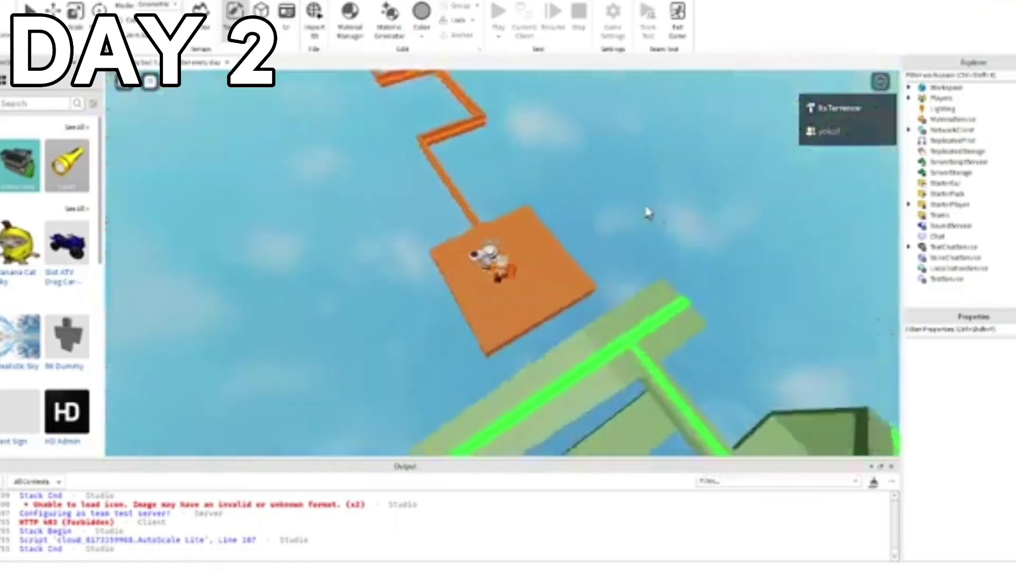
- Play-test the zigzag orange beam by walking the character along it up to the first red platform
right_click_drag(646, 209, 646, 209)
key("w")
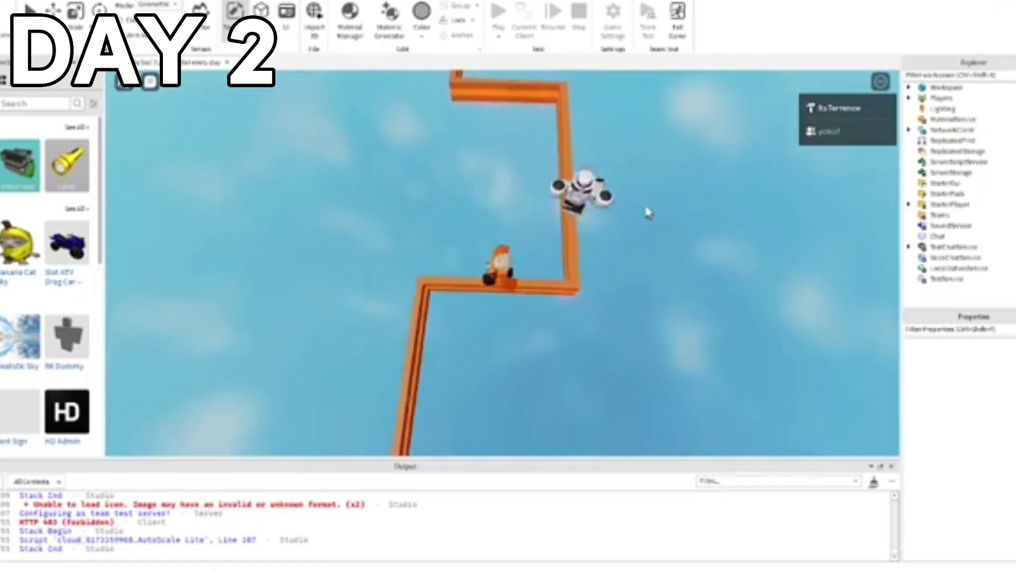
key("d")
key("w")
key("space")
key("w")
right_click_drag(647, 202, 644, 202)
key("w")
key("w")
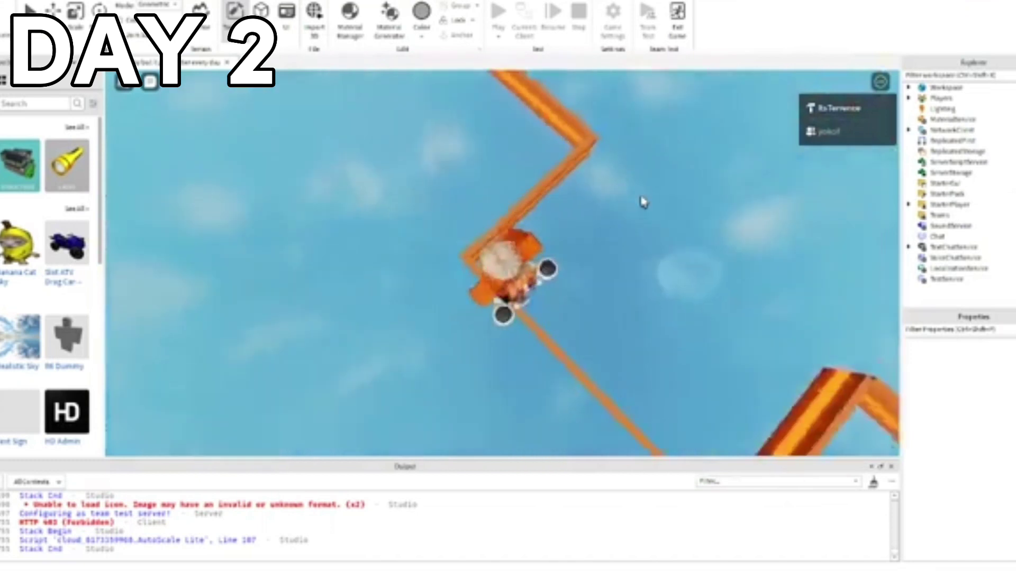
key("w")
right_click_drag(644, 202, 630, 183)
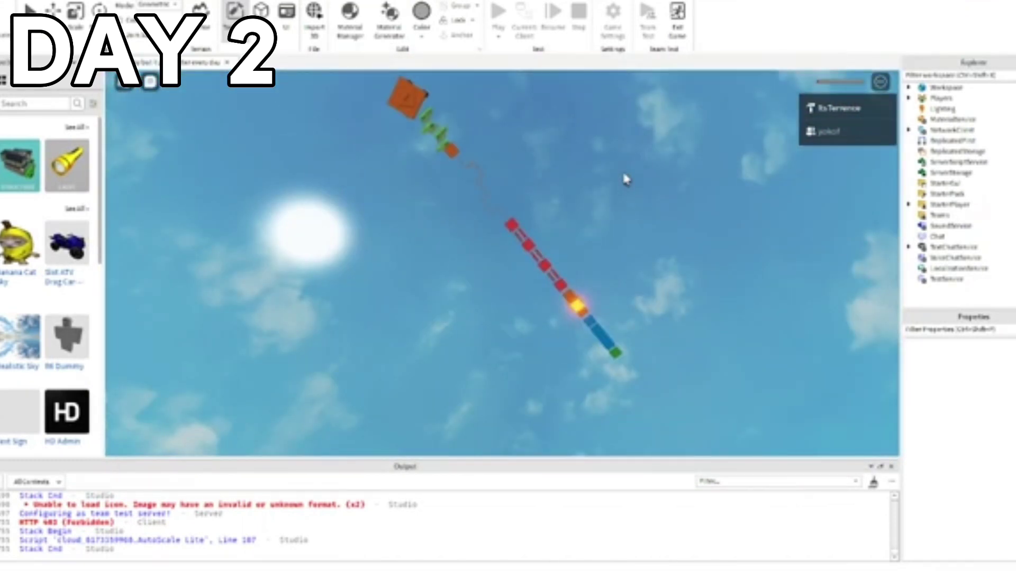
key("w")
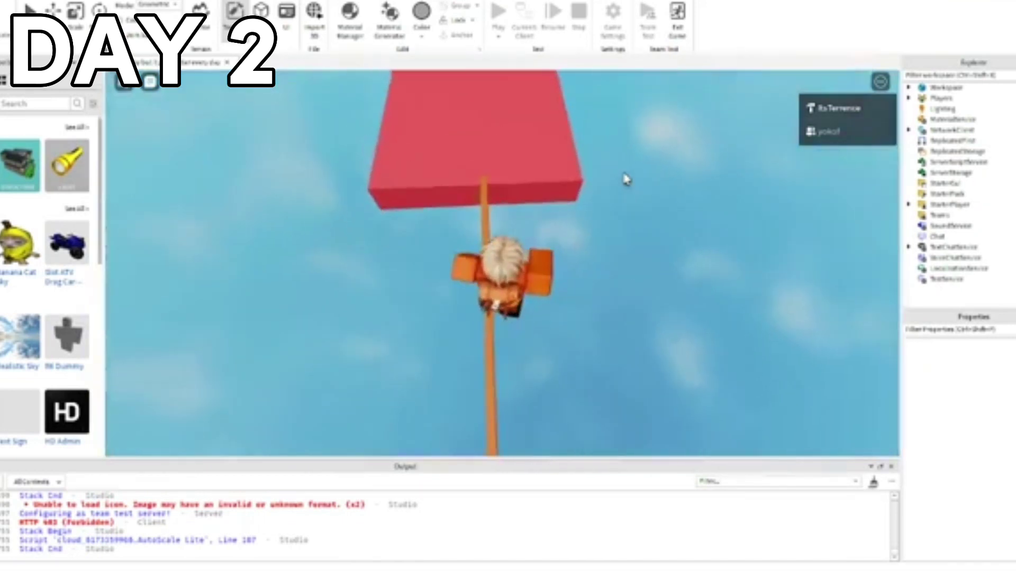
right_click_drag(626, 180, 626, 180)
- Play-test the red stage by crossing its paired rounded bars from platform to platform as far as the last one
key("w")
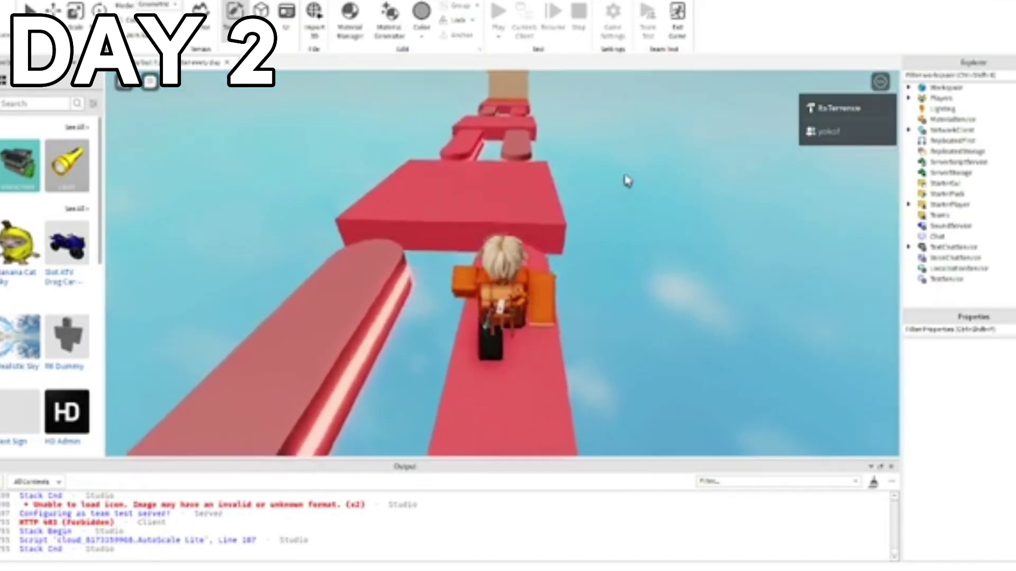
key("w")
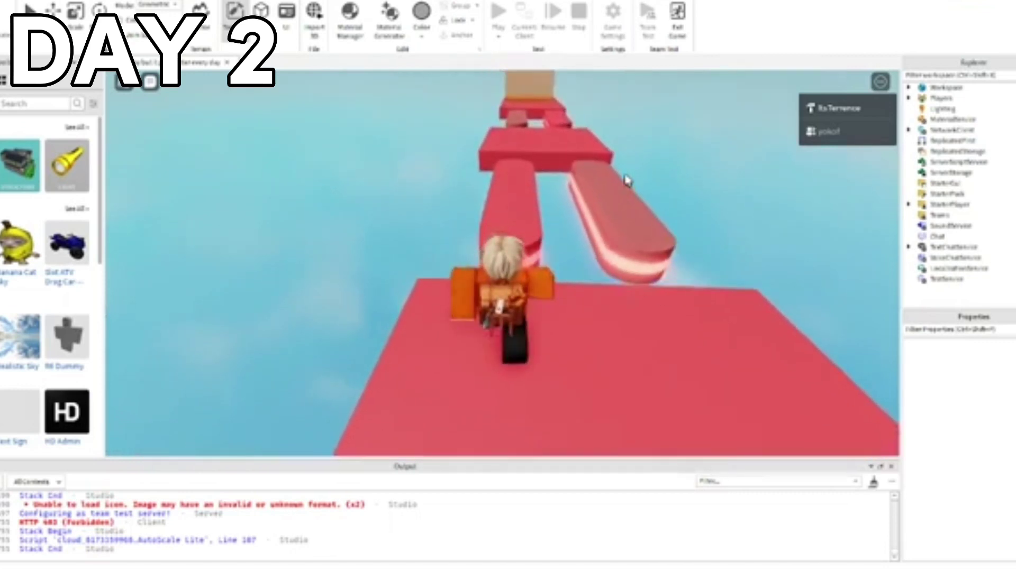
key("w")
key("space")
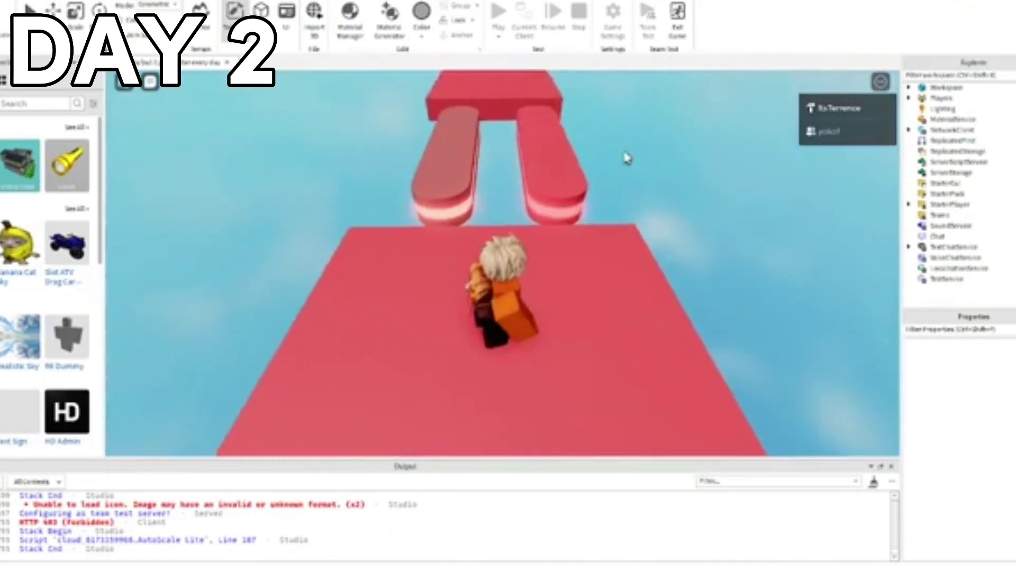
key("w")
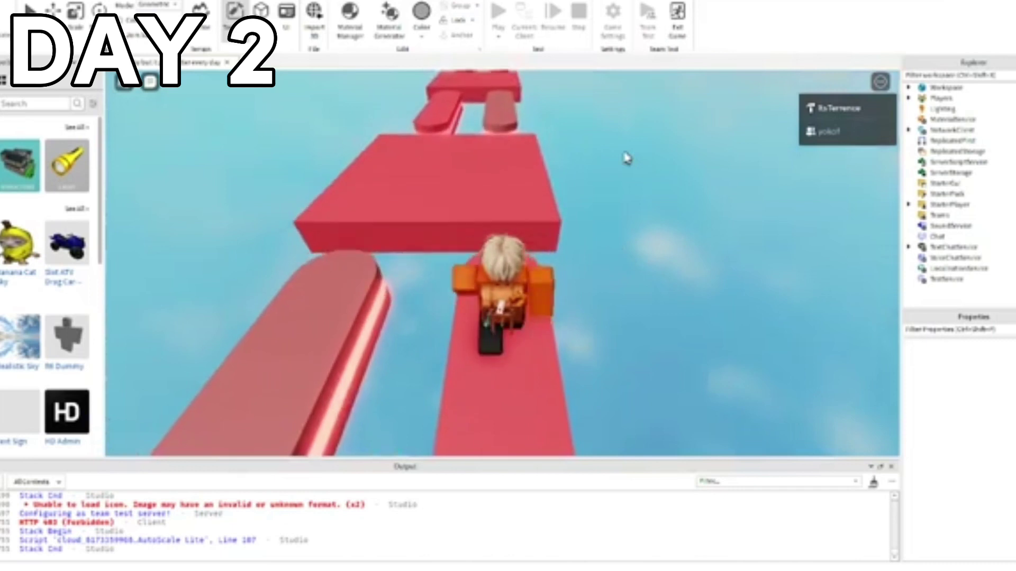
key("w")
key("w")
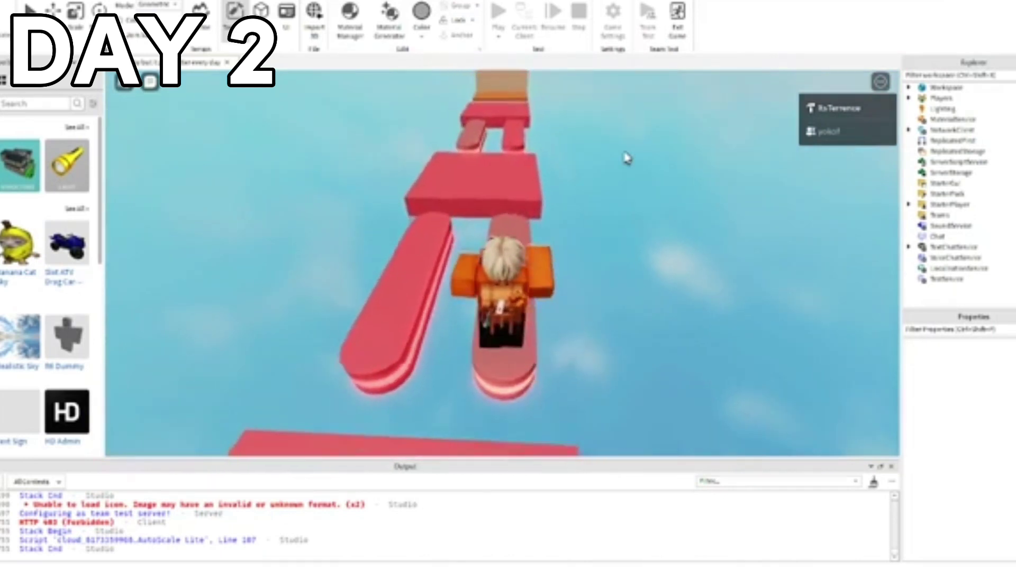
key("w")
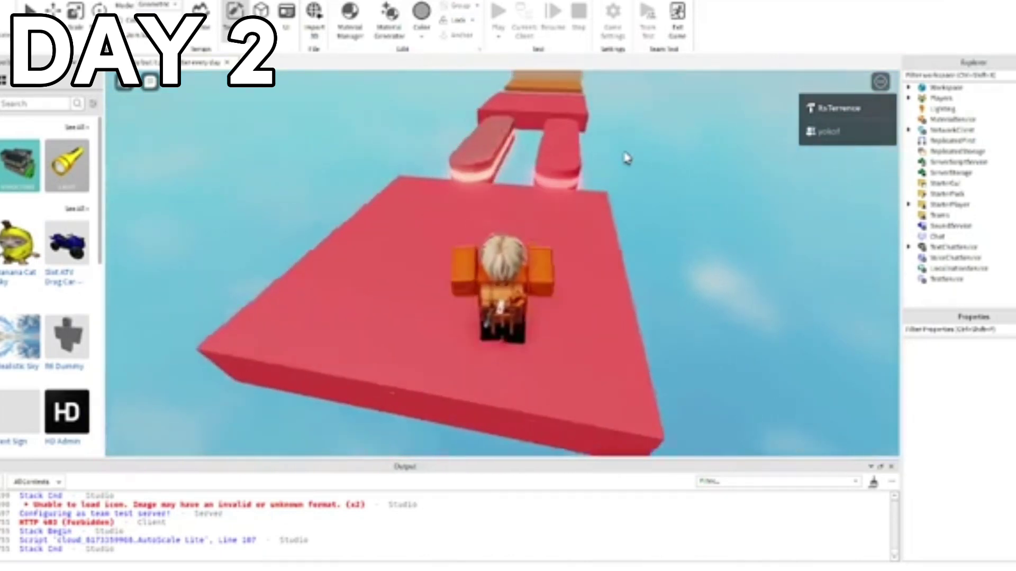
key("w")
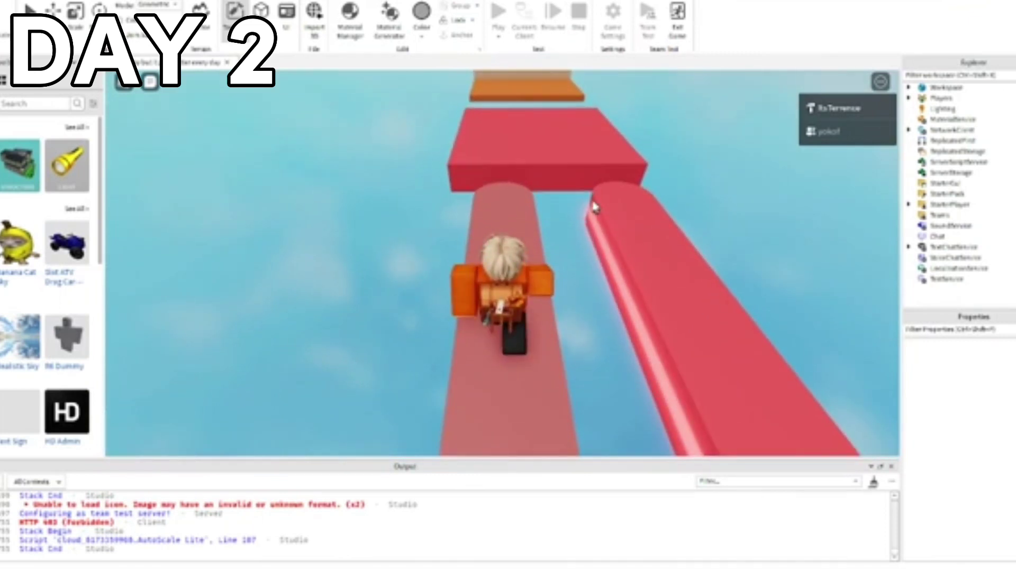
key("w")
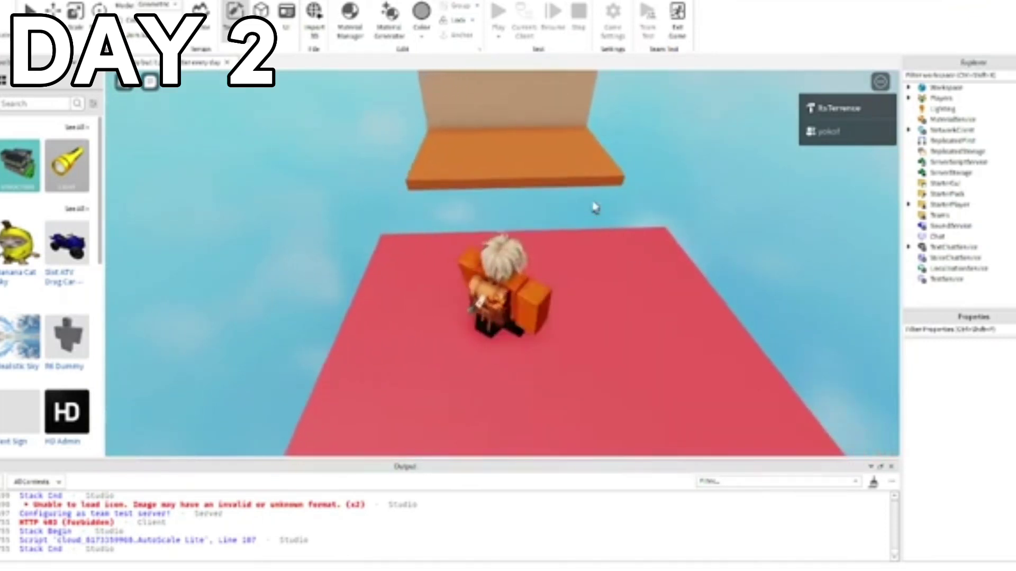
- Play-test the cardboard box stage by jumping onto its orange base and climbing the wall ledges to the far side
key("space")
key("w")
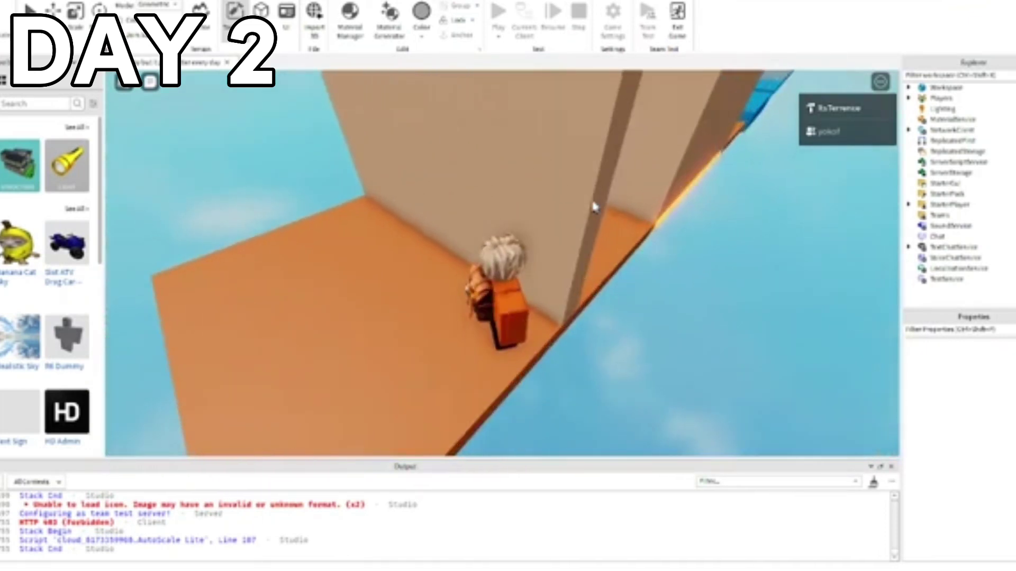
key("w")
key("space")
key("space")
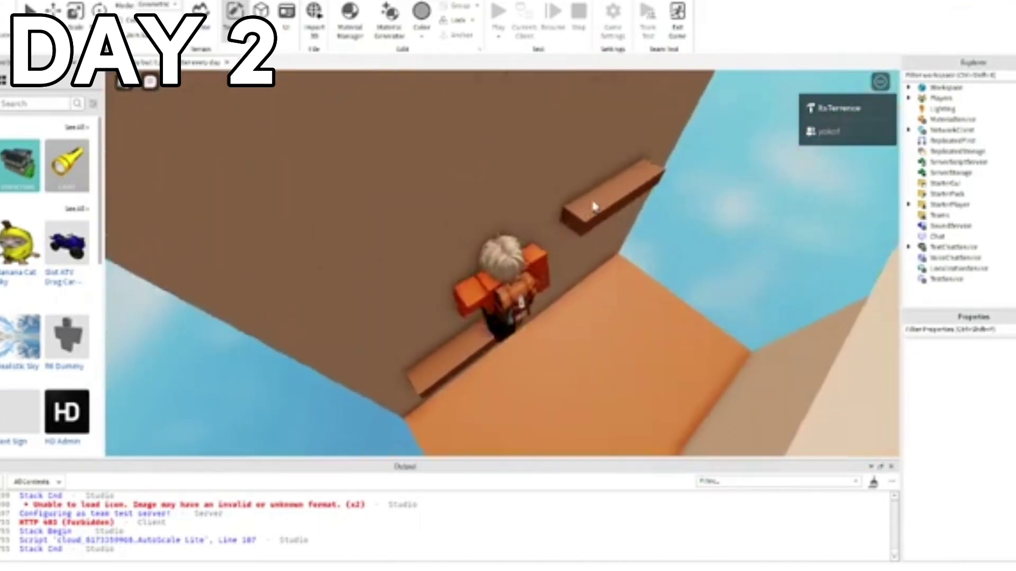
key("w")
key("space")
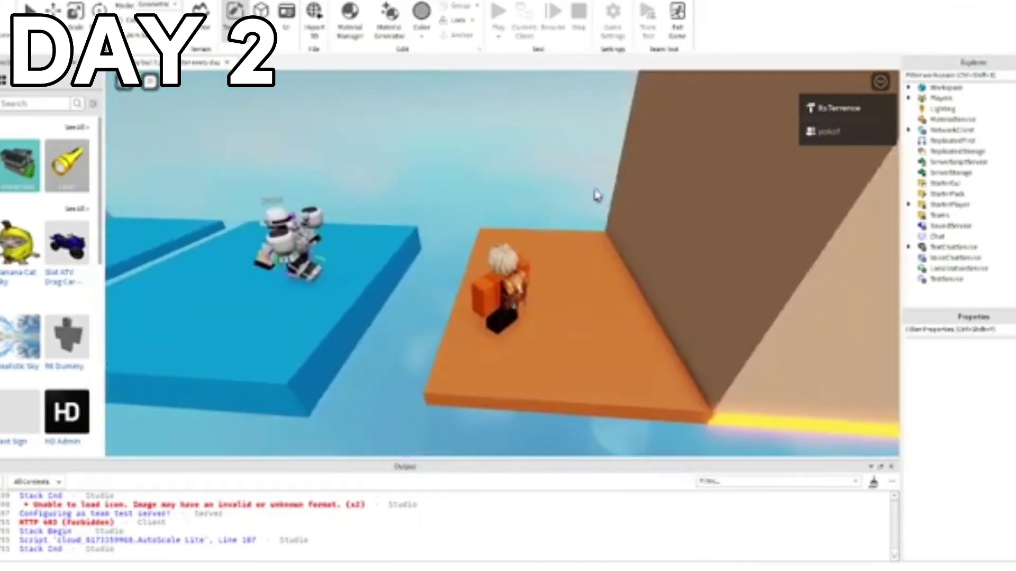
- Play-test the blue stage by steering the character past the glowing blocks in the corridor and on to the yellow platform
key("space")
key("w")
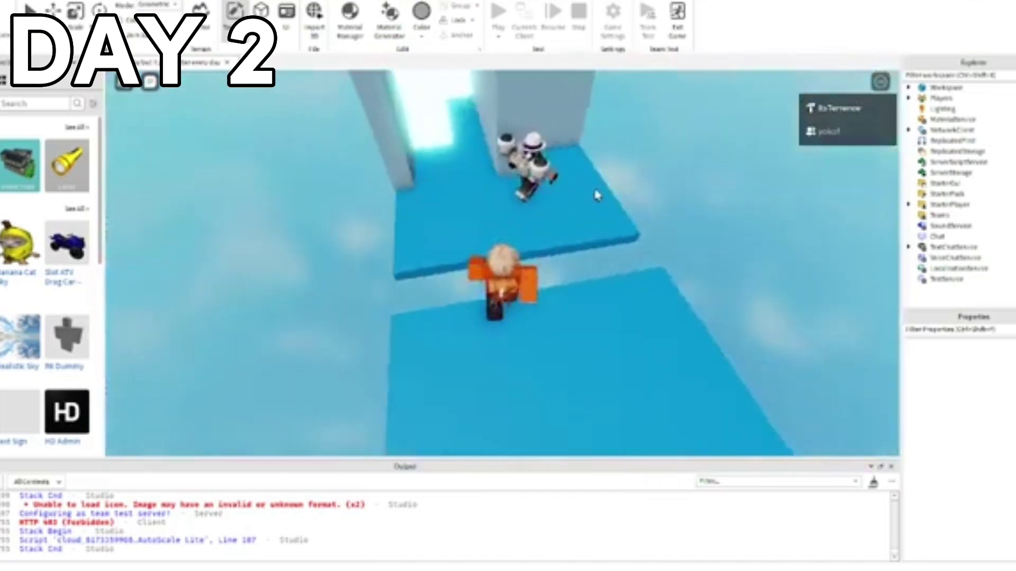
key("w")
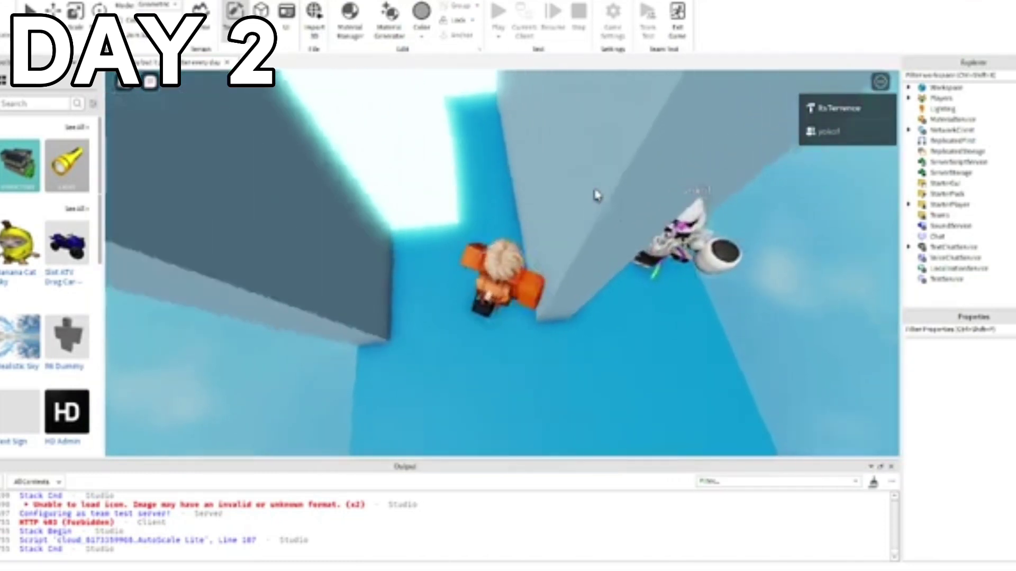
key("w")
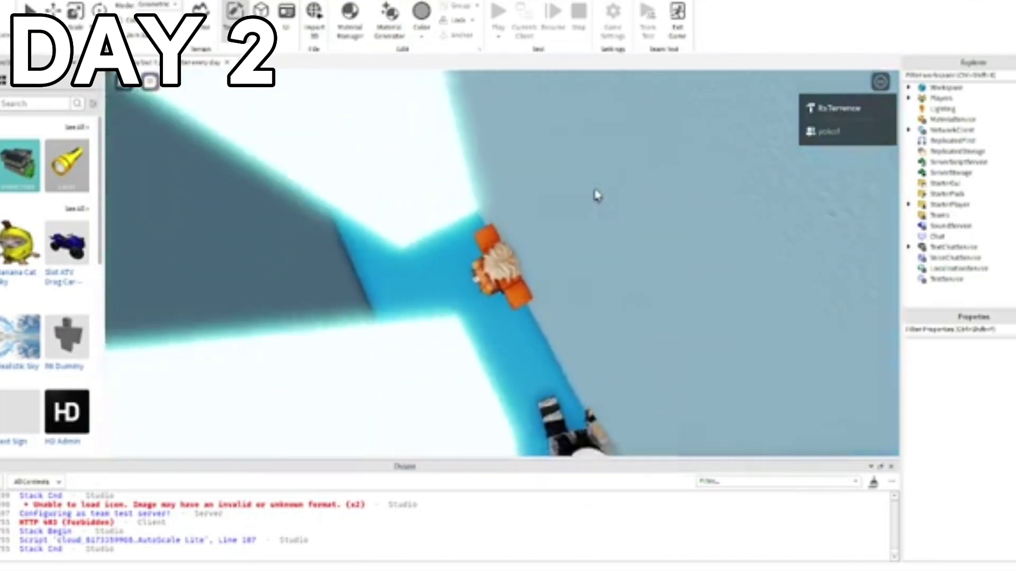
right_click_drag(597, 196, 597, 195)
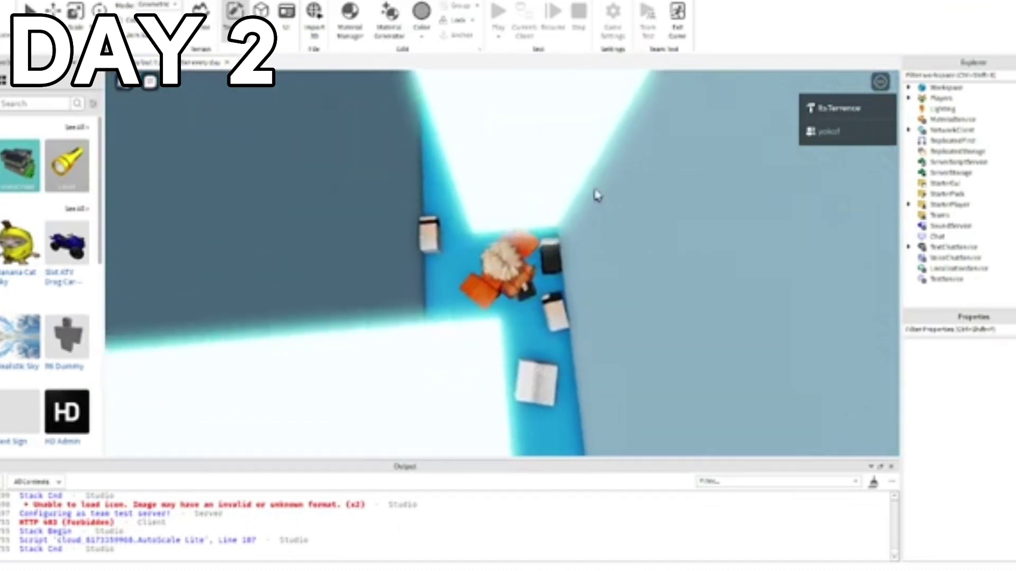
key("a")
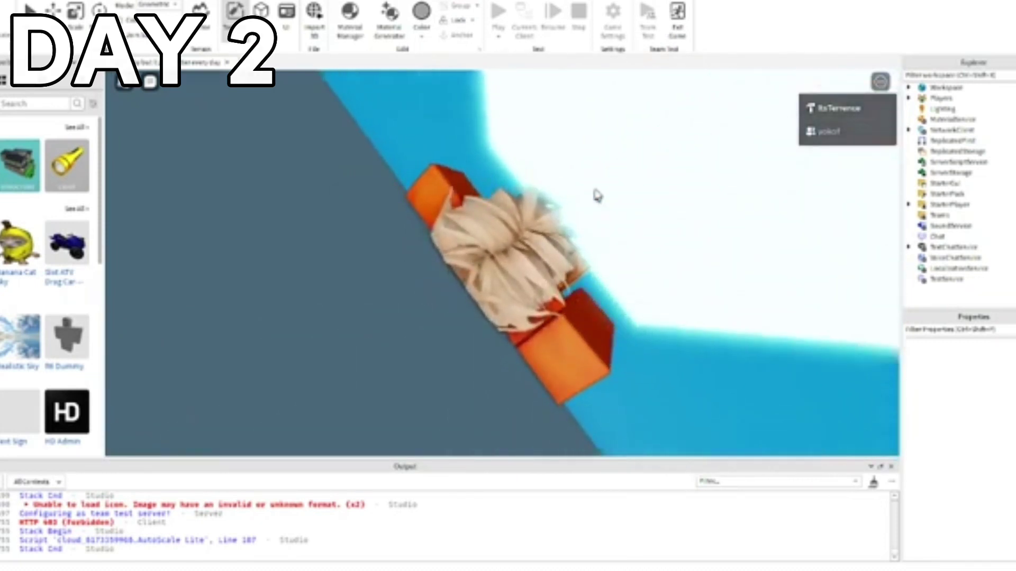
key("w")
right_click_drag(597, 196, 607, 197)
key("space")
- Examine the yellow end platform and its gap to the blue stage from several angles
scroll(644, 262, "down", 10)
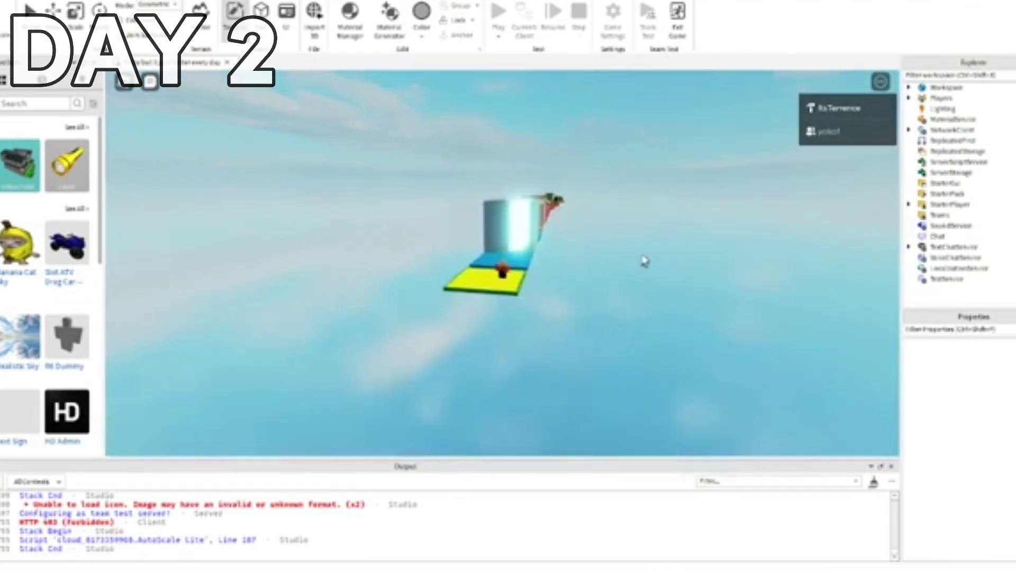
right_click_drag(631, 279, 631, 279)
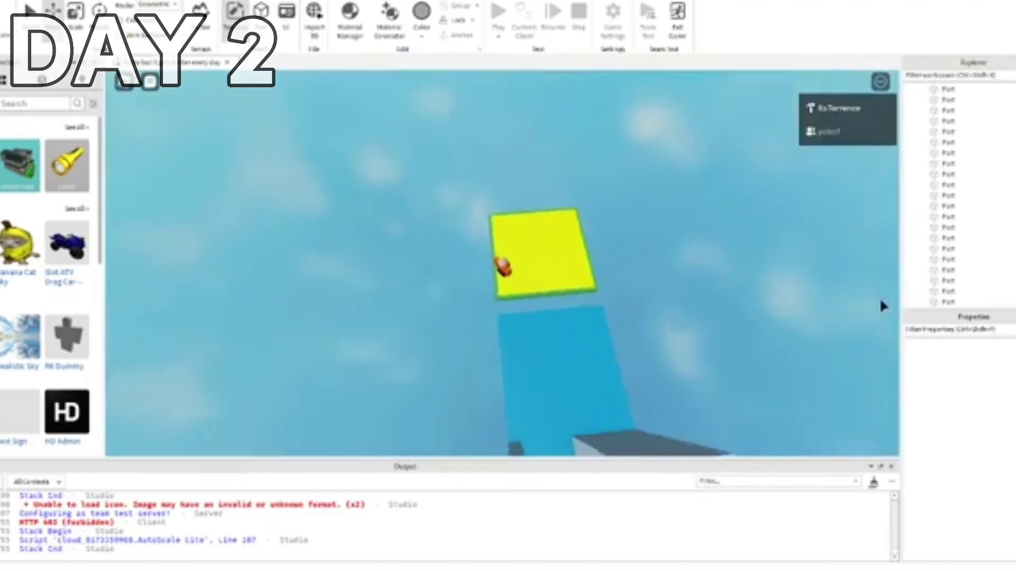
scroll(700, 347, "up", 2)
key("w")
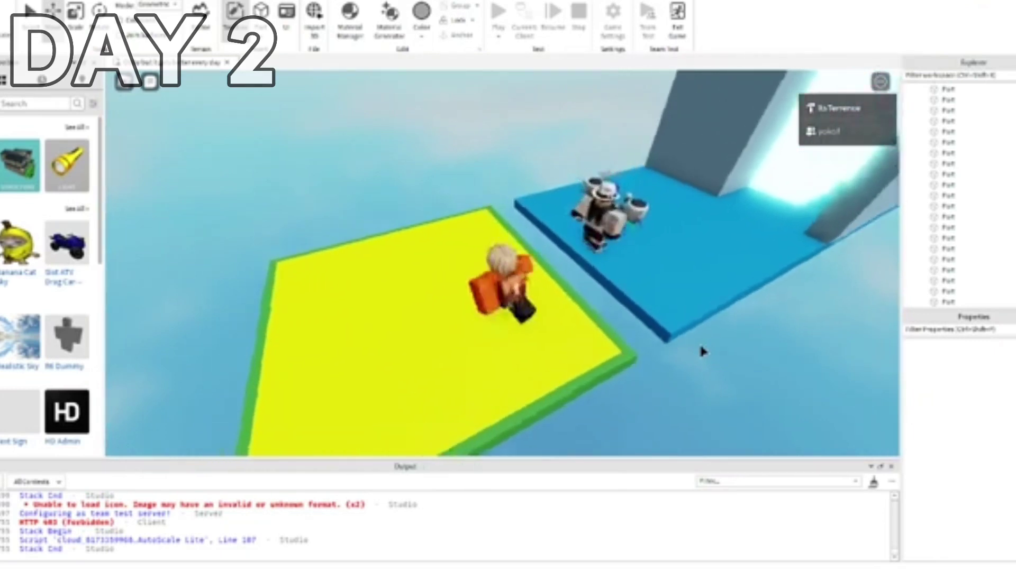
right_click_drag(700, 345, 699, 345)
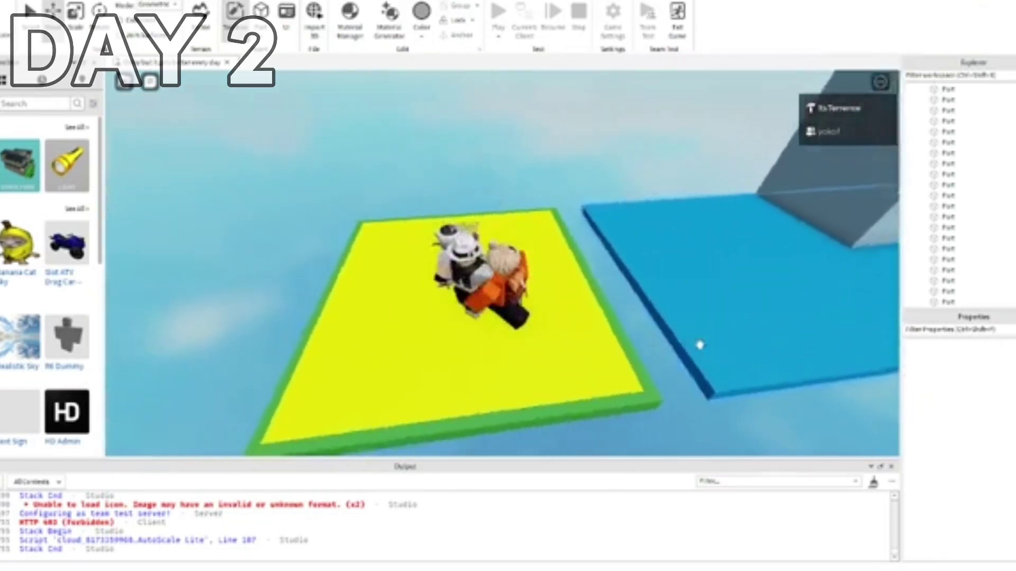
key("d")
key("s")
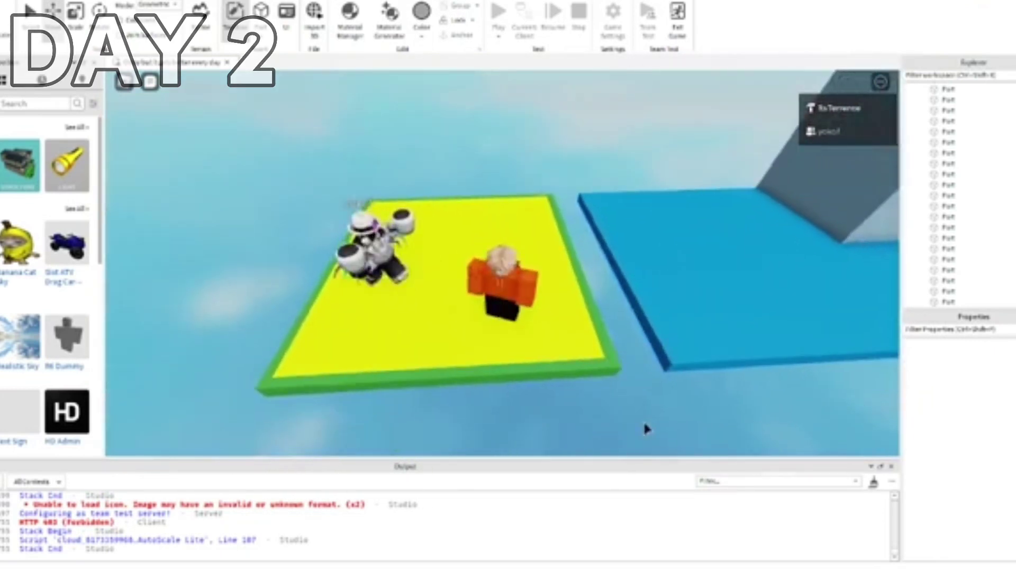
right_click_drag(646, 417, 696, 392)
key("a")
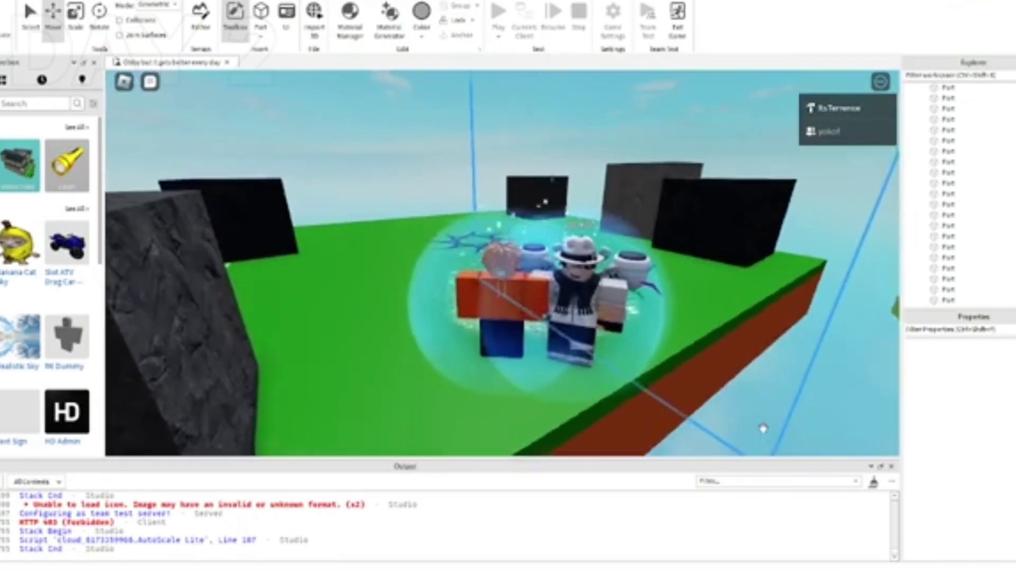
- Look over the whole obby course from the green spawn platform
mouse_move(759, 423)
right_mouse_down()
mouse_move(795, 428)
mouse_move(771, 405)
right_mouse_up()
scroll(794, 417, "down", 8)
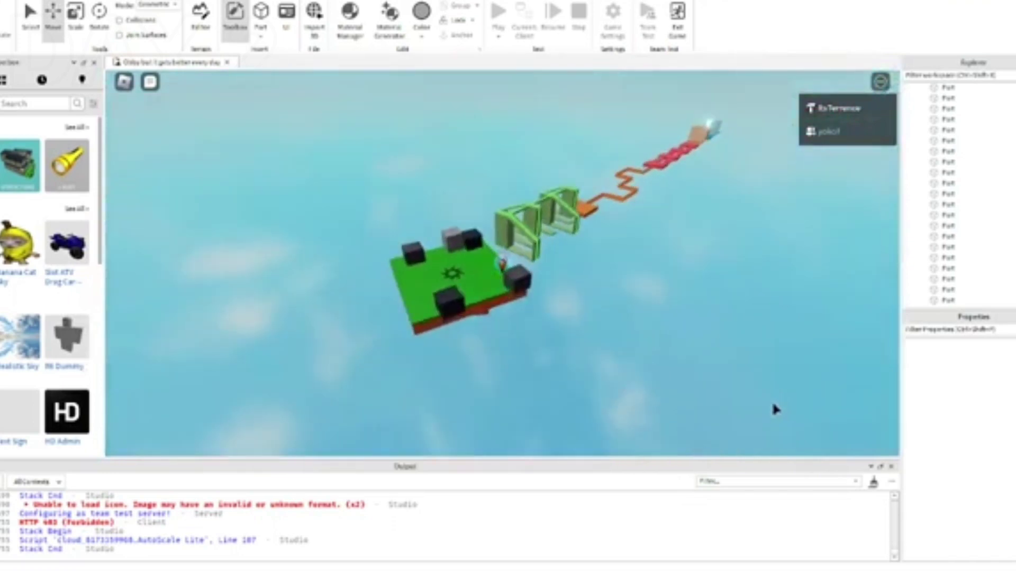
scroll(737, 394, "up", 8)
right_click_drag(755, 328, 732, 356)
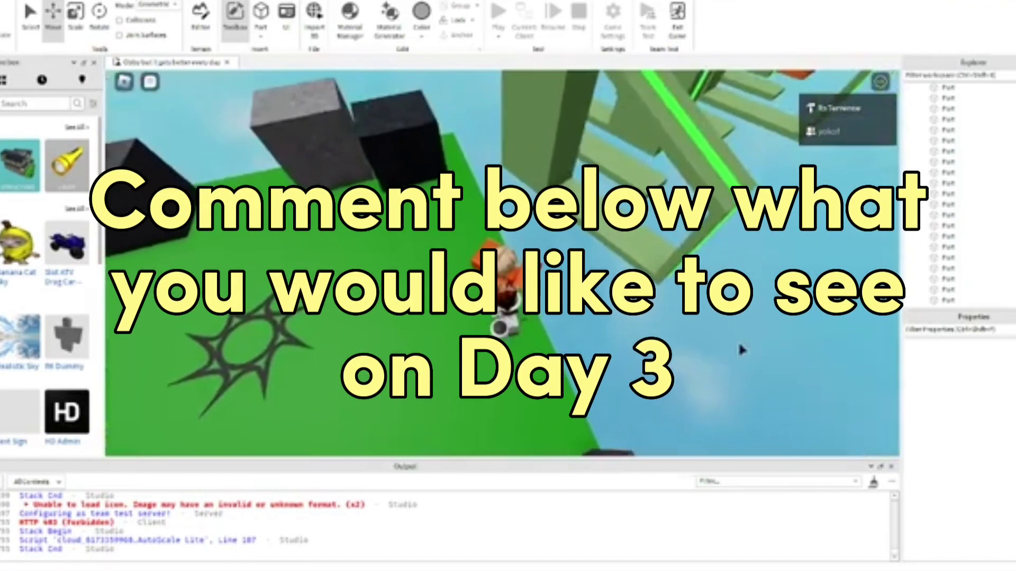
key("w")
key("s")
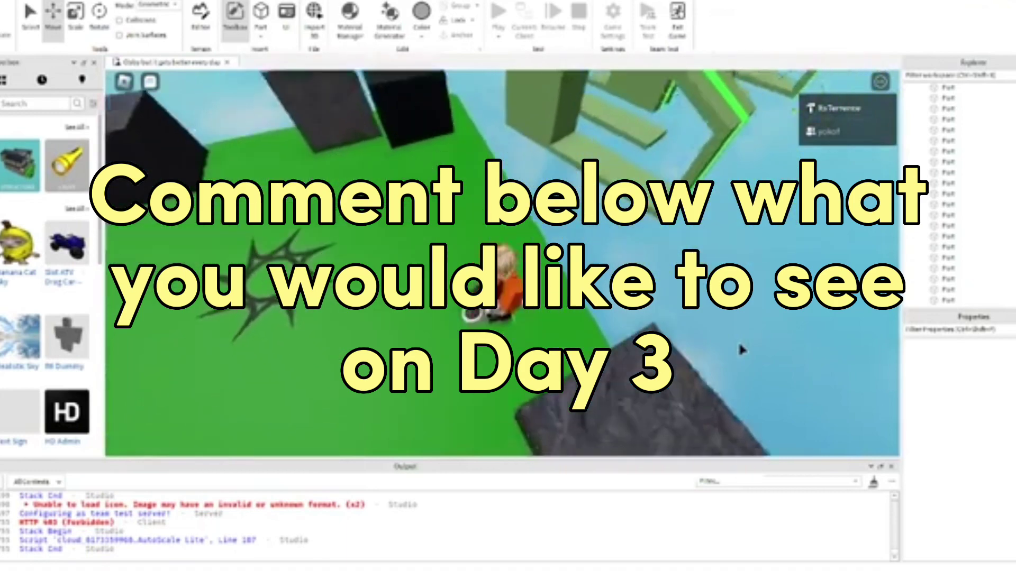